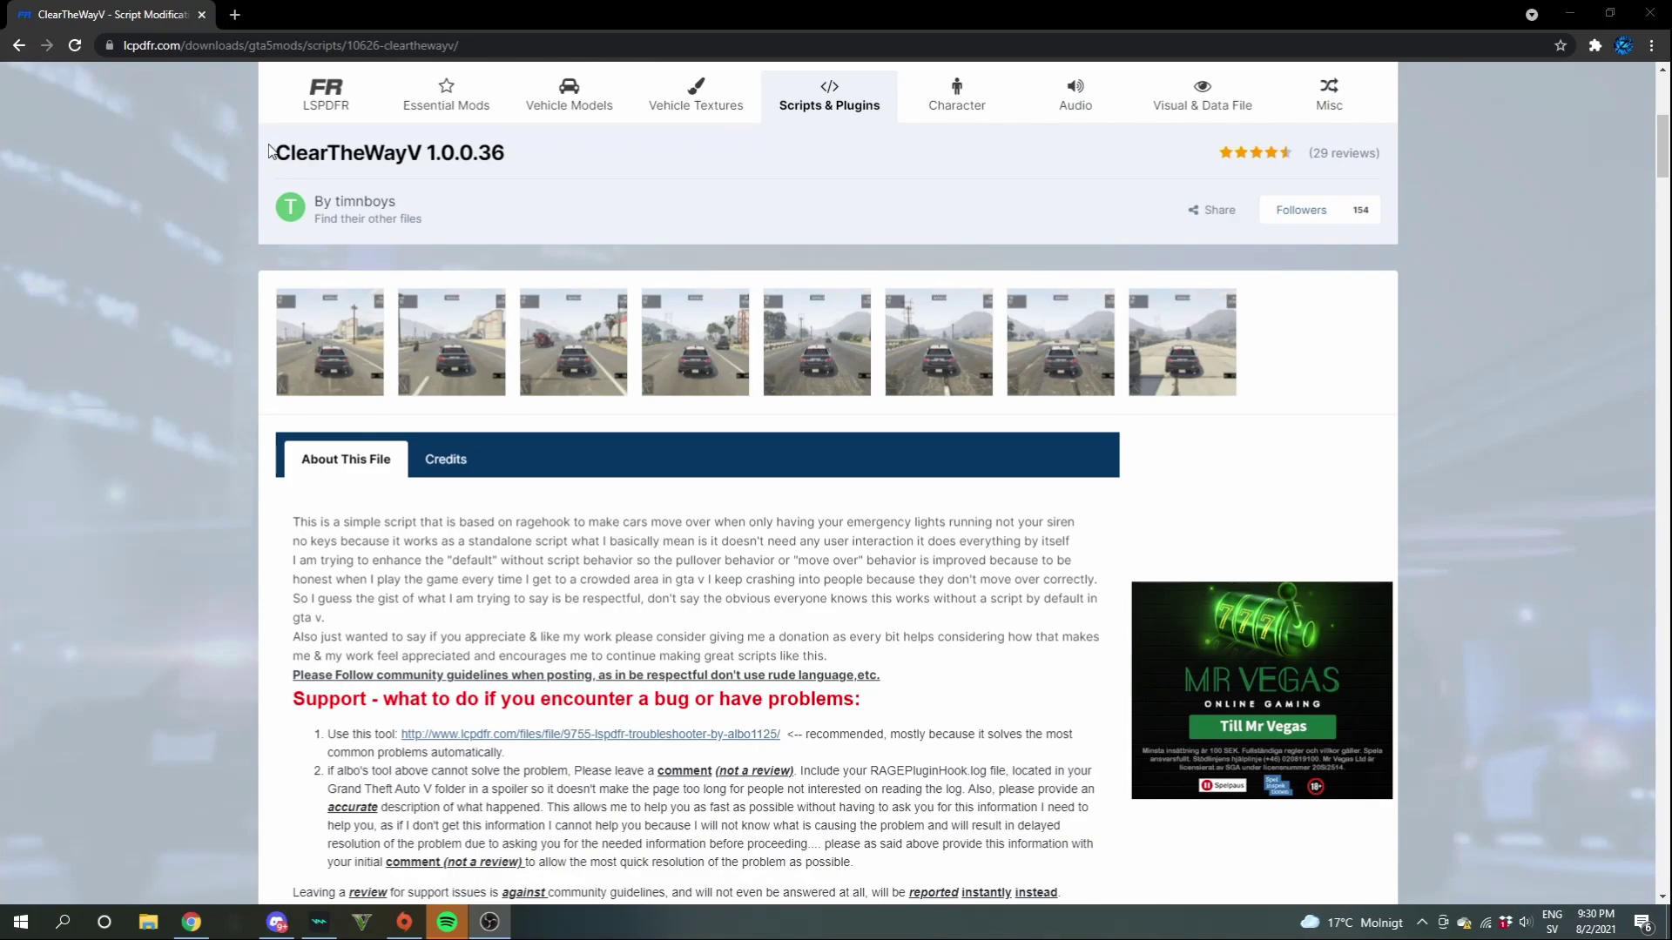
Start the ClearTheWayV download from its LCPDFR.com file page
scroll(663, 265, "up", 1)
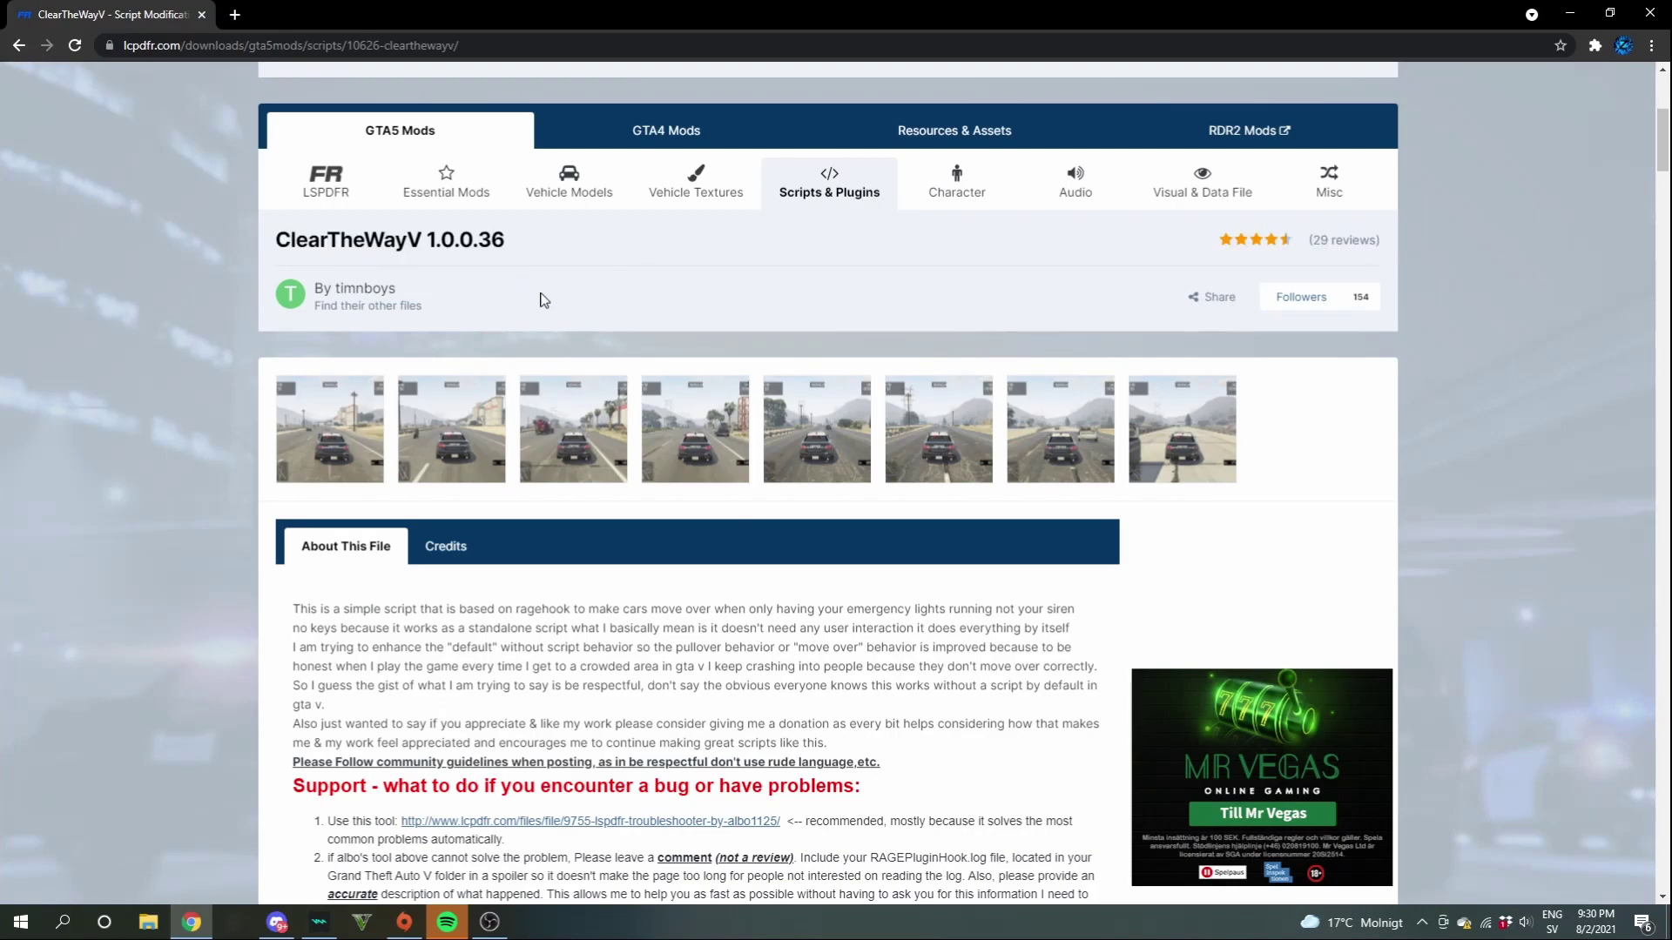
scroll(544, 305, "down", 1)
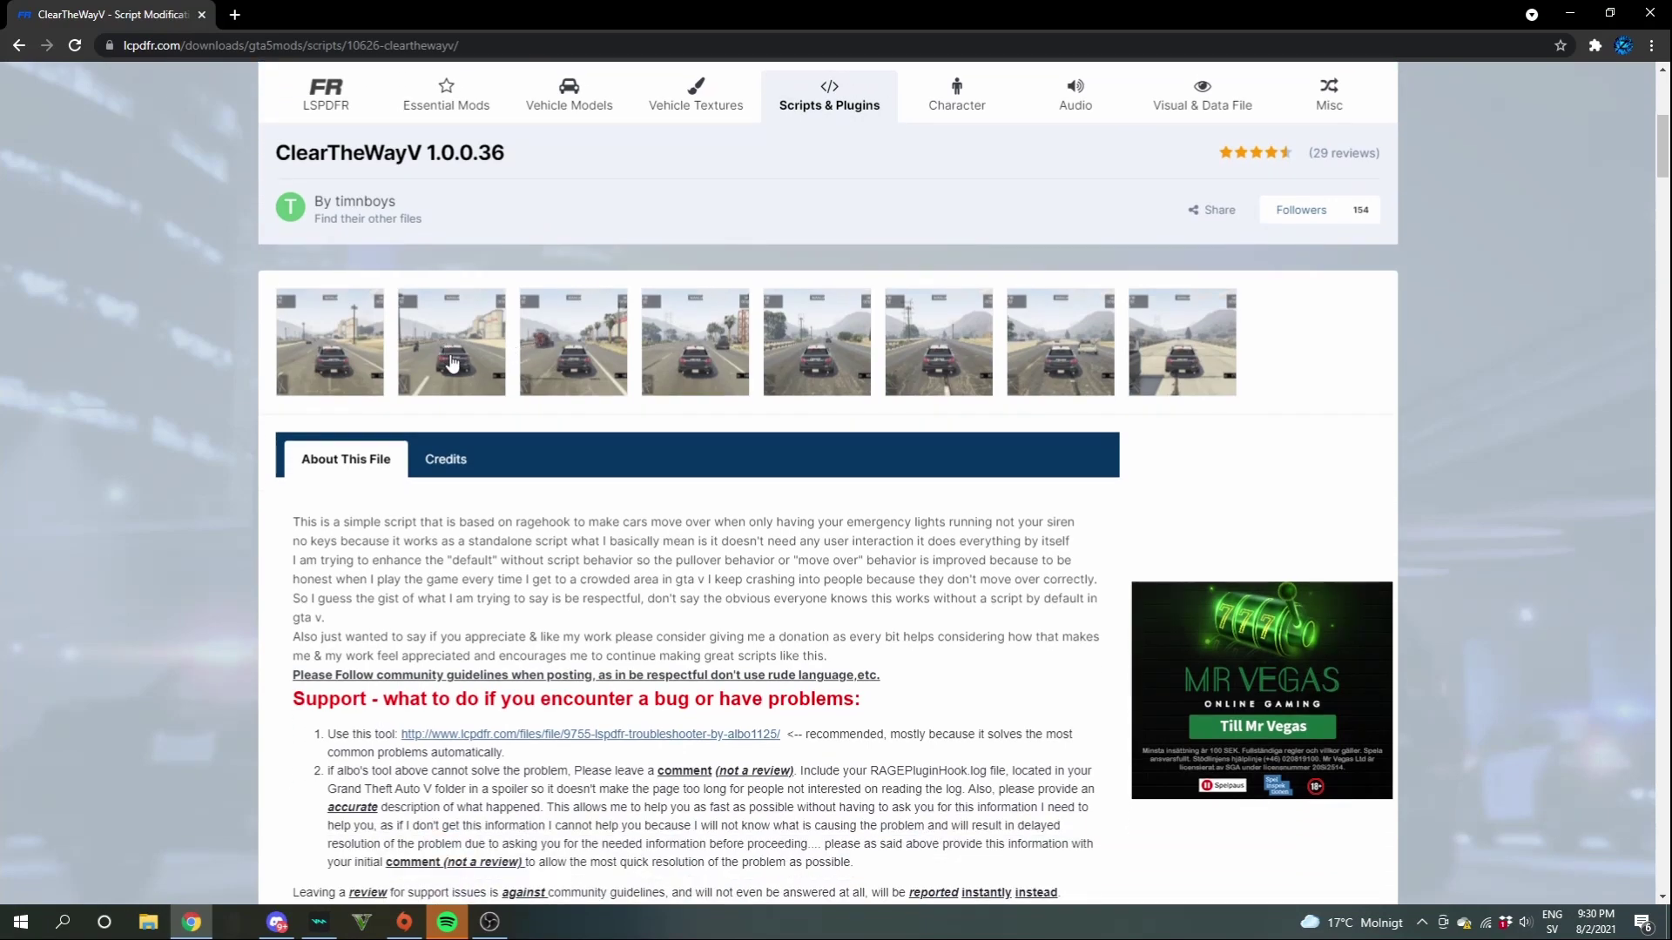
scroll(449, 370, "down", 2)
scroll(450, 383, "up", 2)
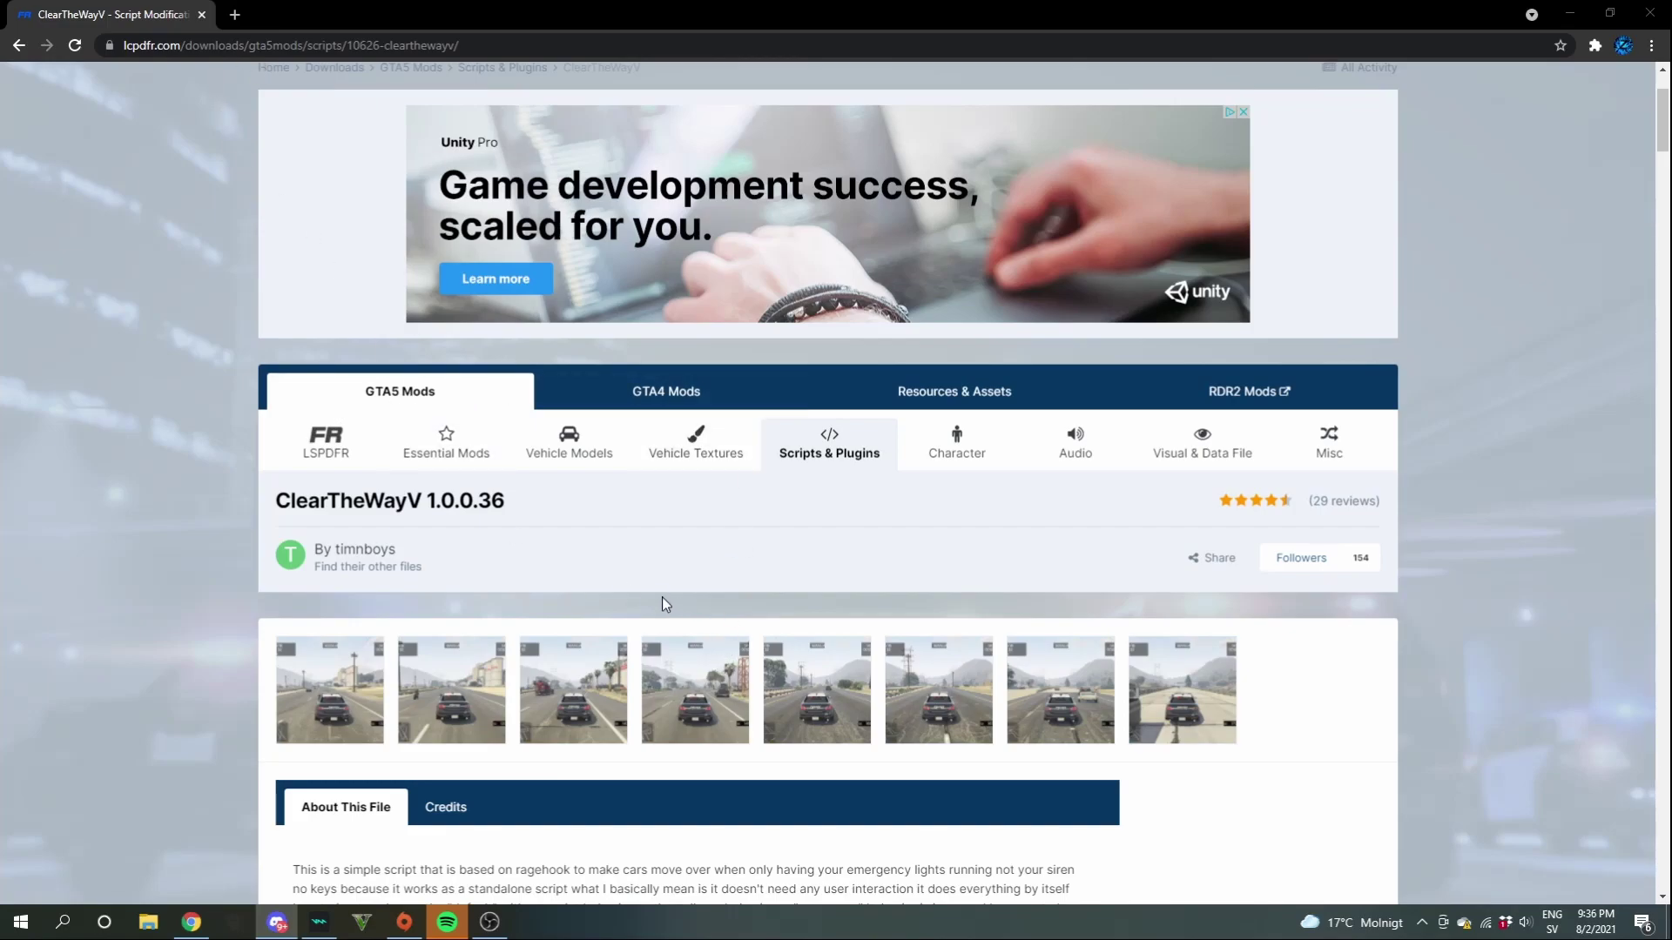
scroll(661, 599, "down", 8)
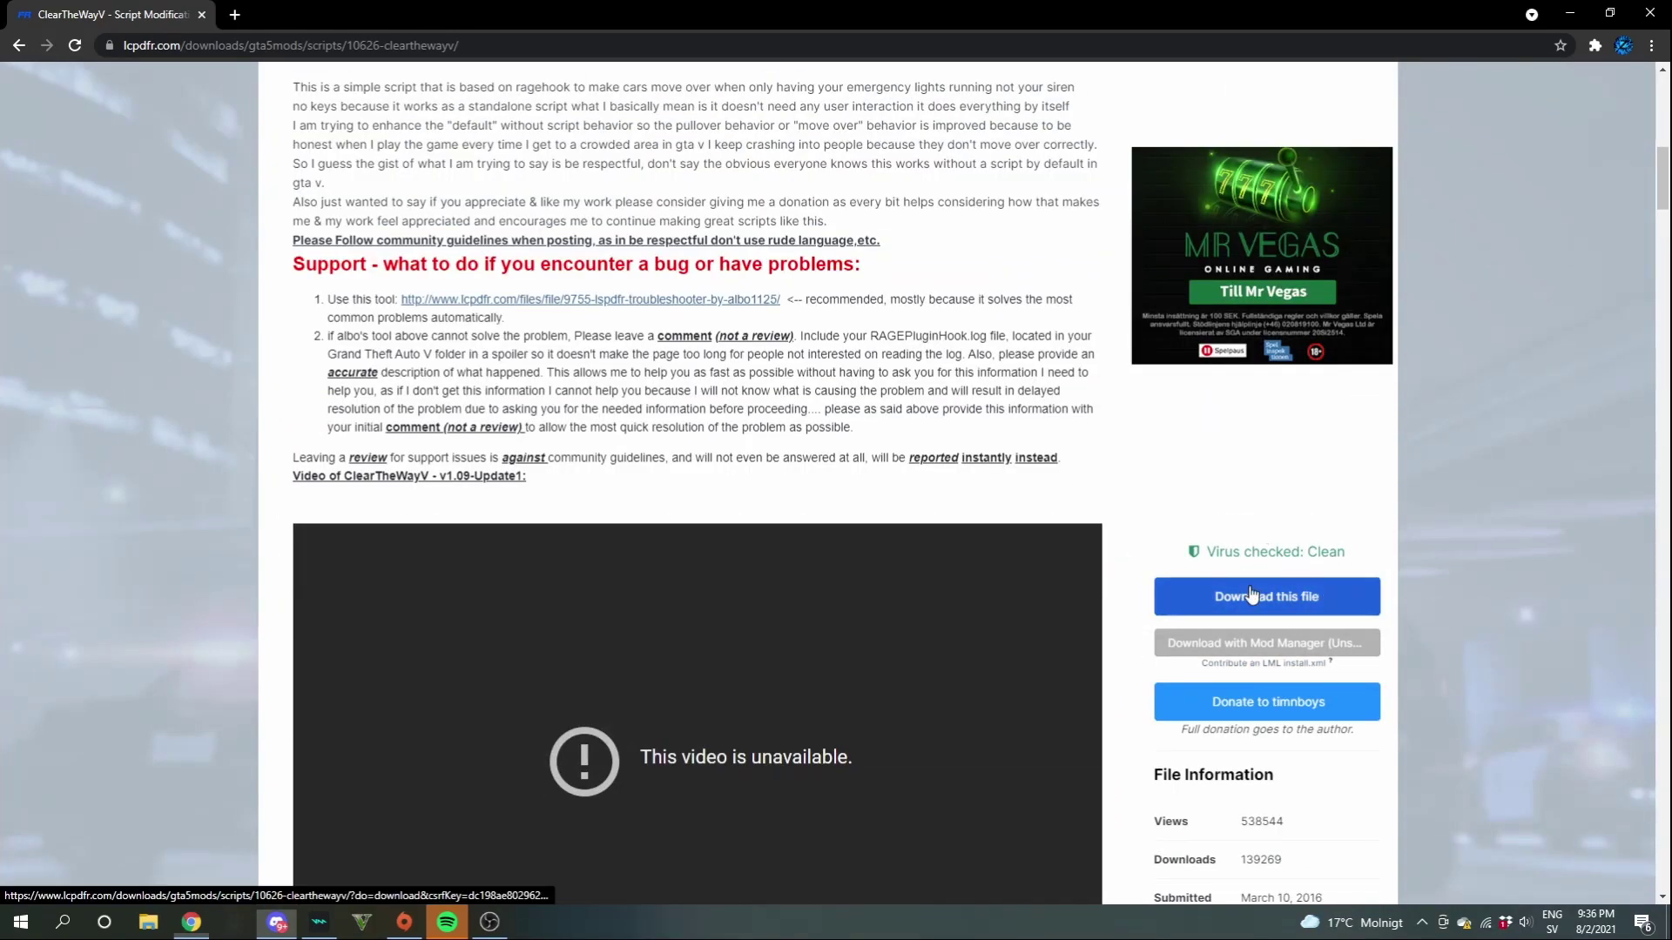
left_click(1250, 596)
Agree to the terms and download the newest ClearTheWayV.zip (108.37 kB), not the old versions
left_click_drag(338, 207, 833, 229)
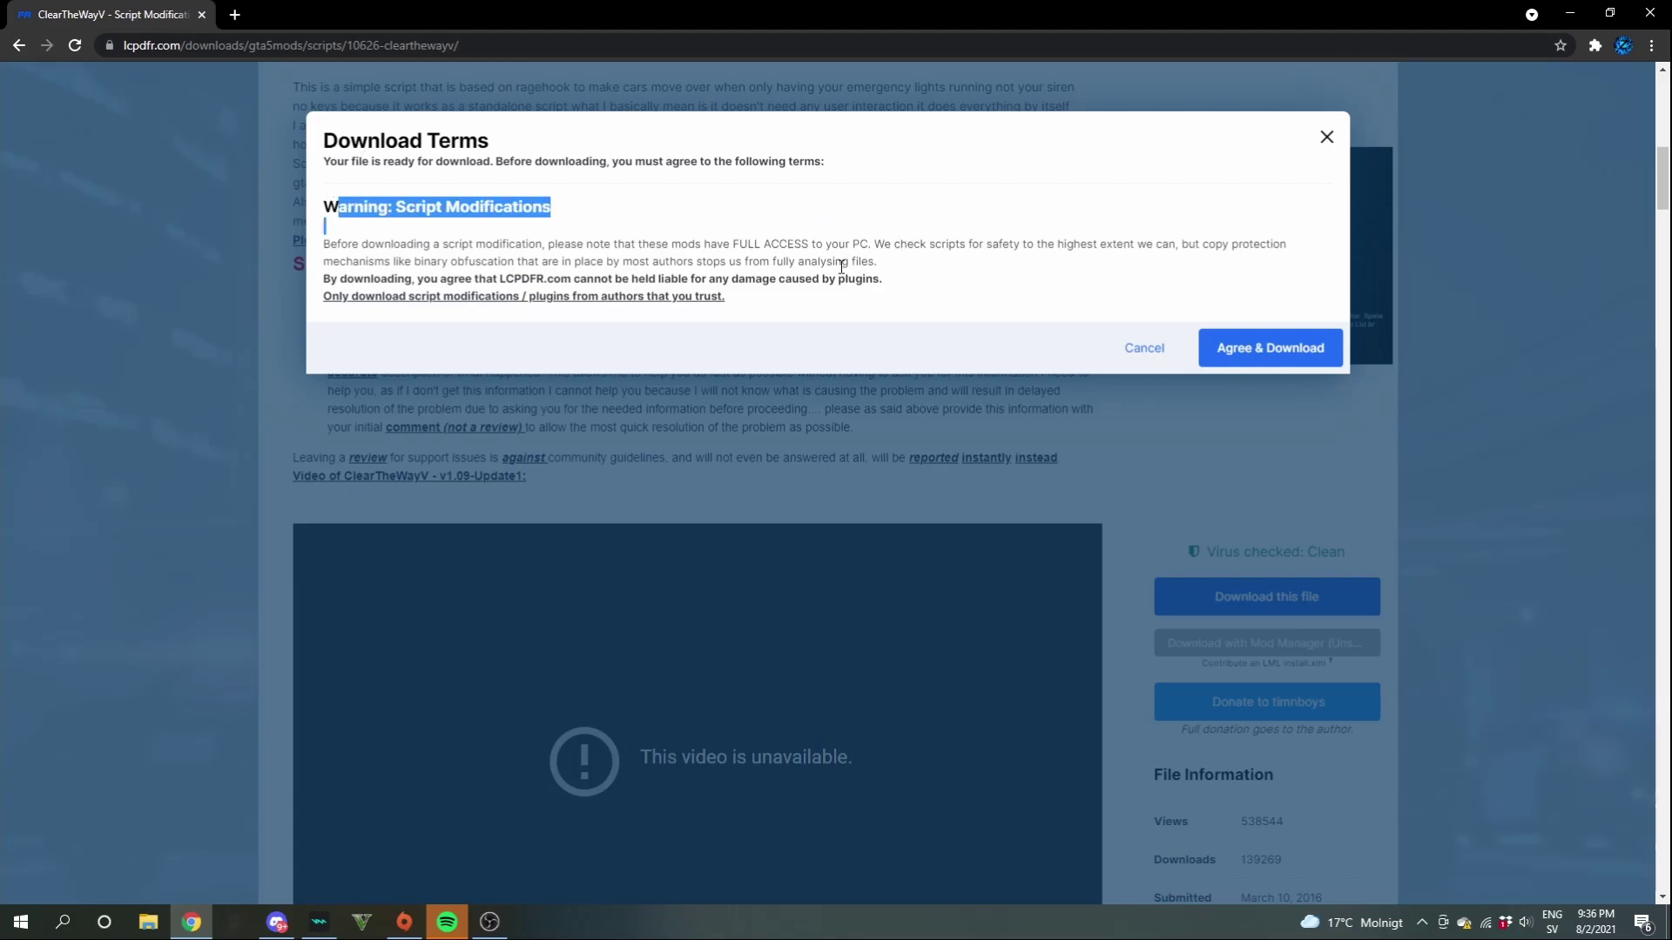
left_click(1278, 348)
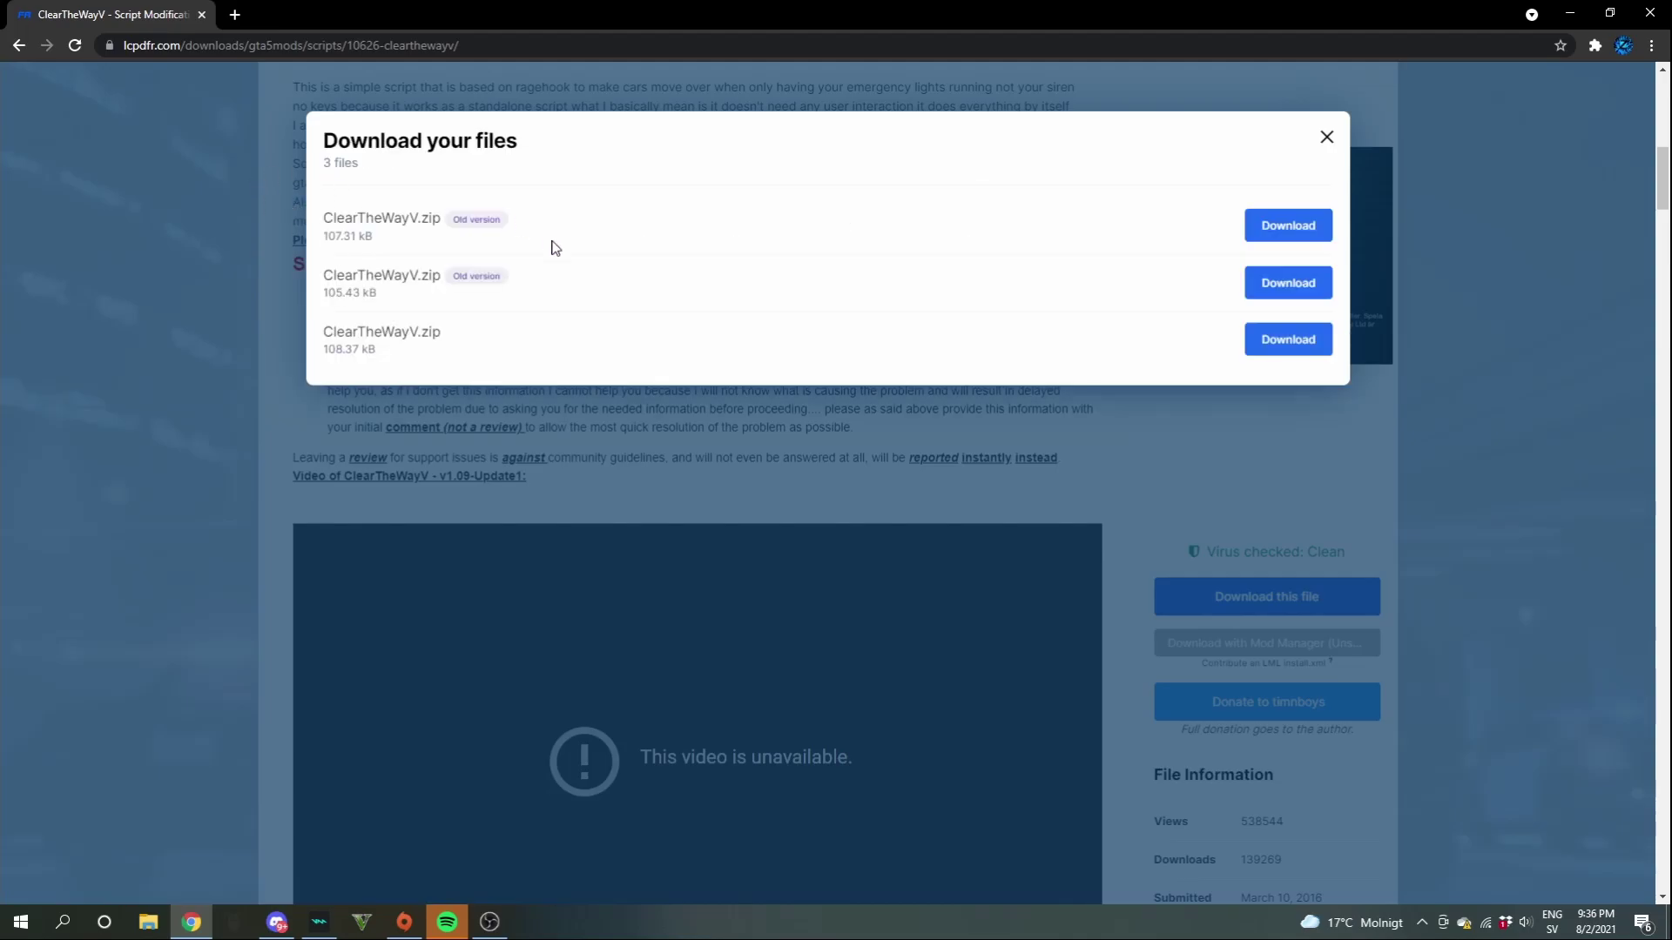
left_click_drag(455, 215, 501, 219)
left_click(1287, 342)
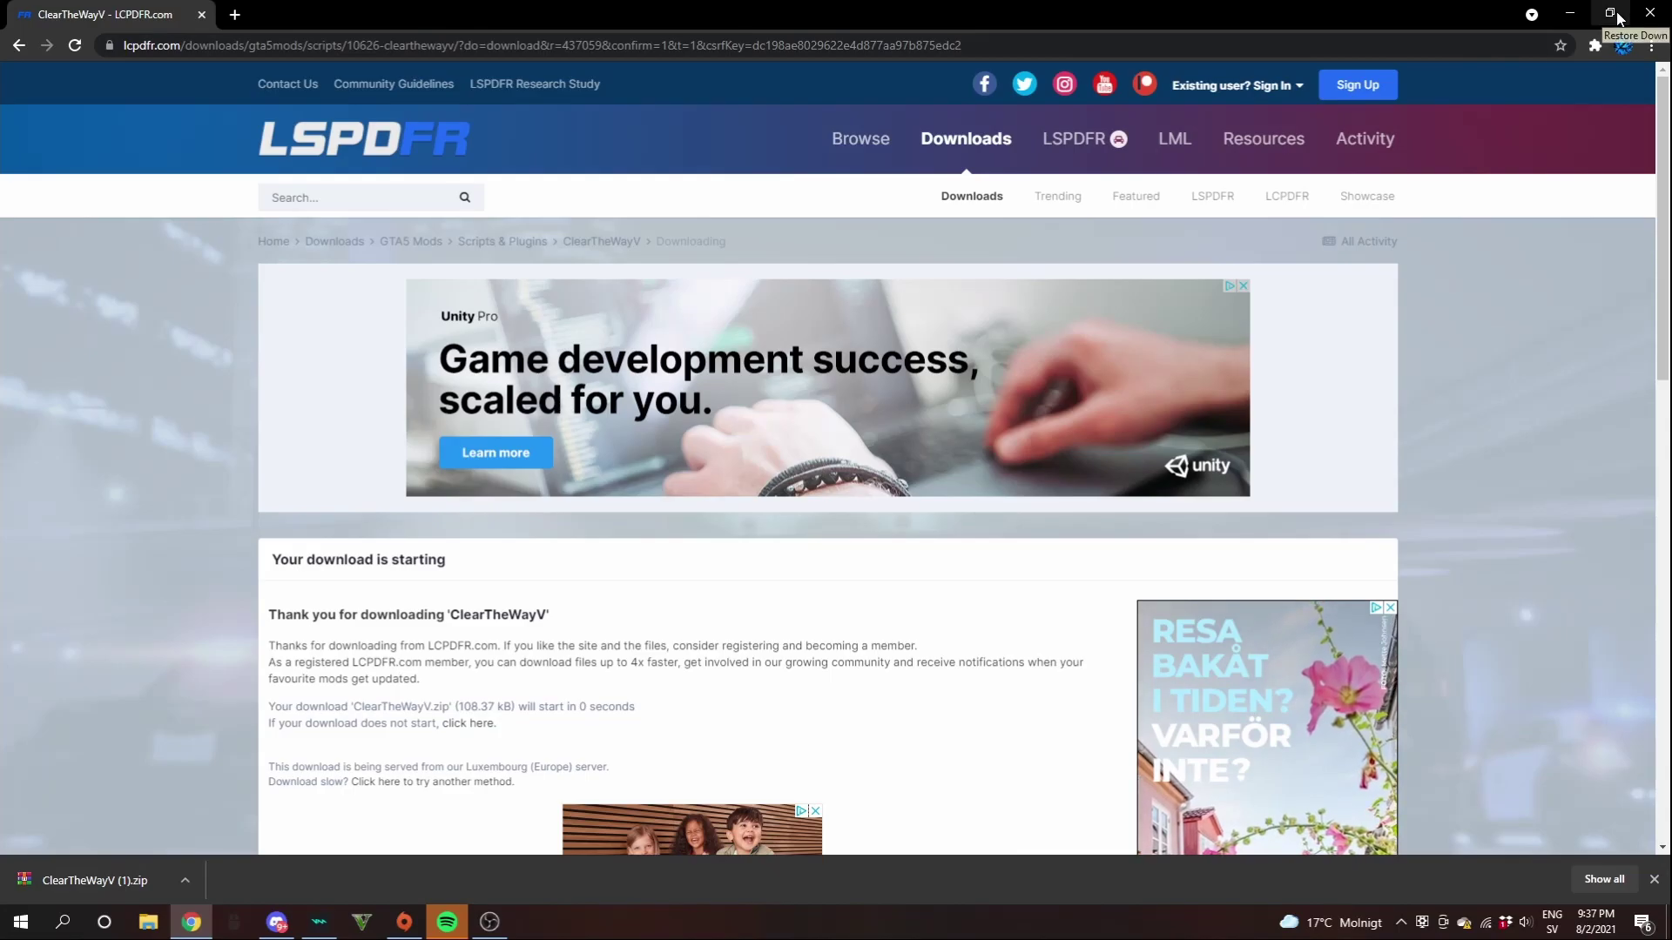
Copy ClearTheWayV (1).zip onto the desktop from the browser and the Downloads folder, closing Chrome
left_click(1617, 21)
left_click_drag(971, 311, 697, 87)
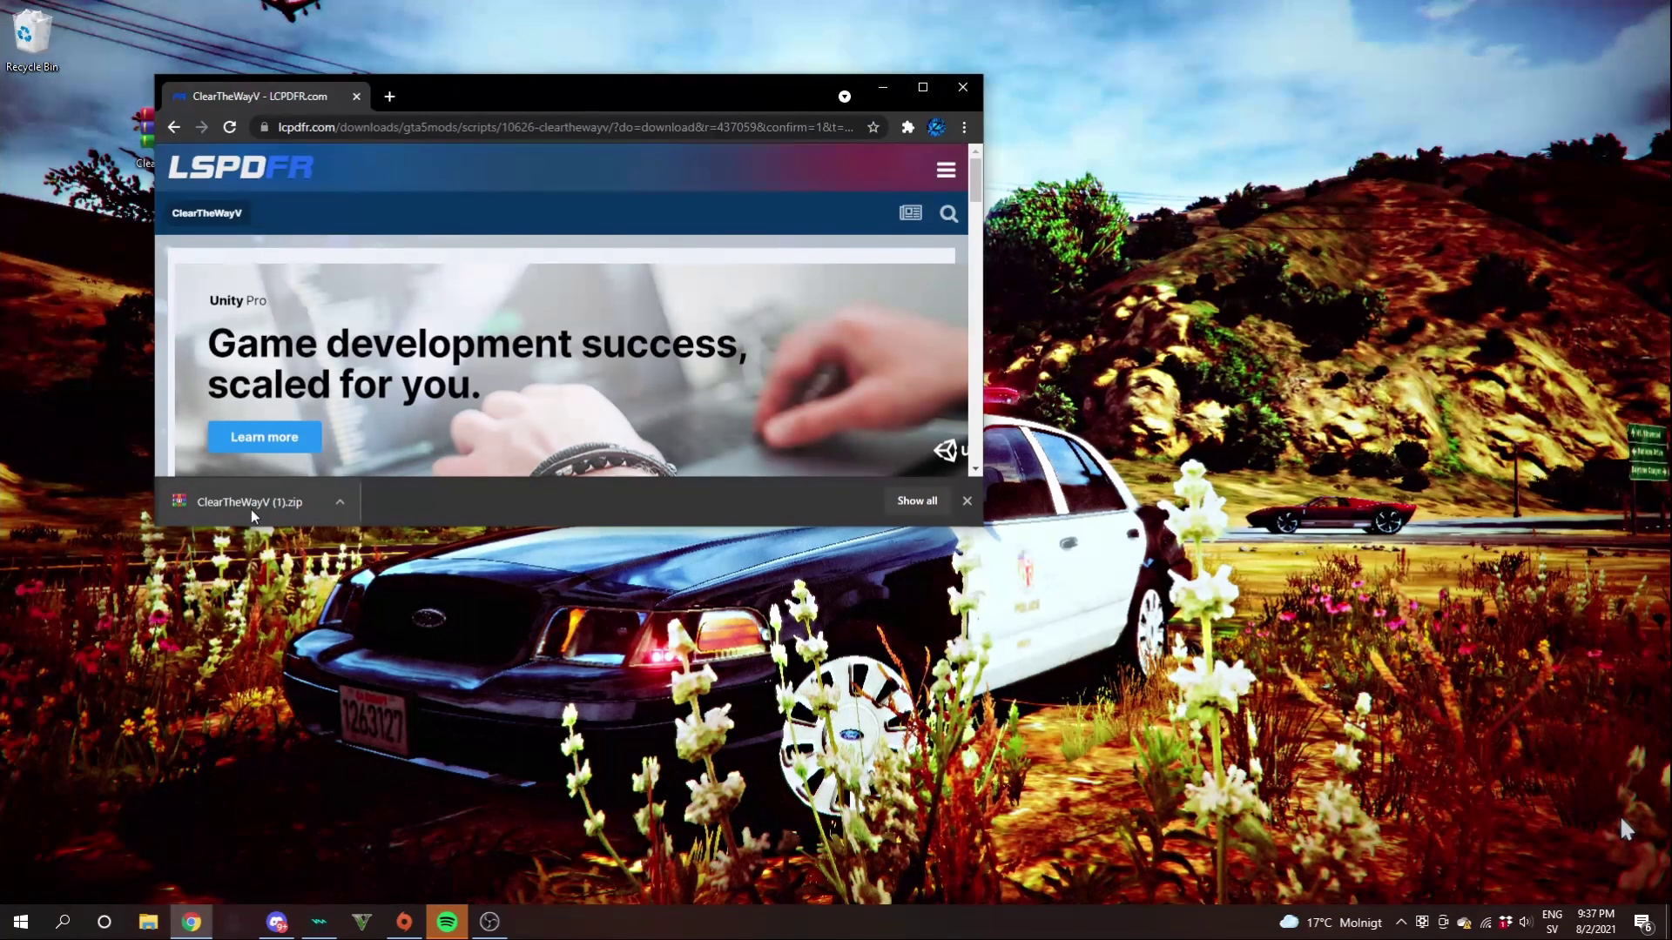
left_click_drag(255, 513, 1618, 431)
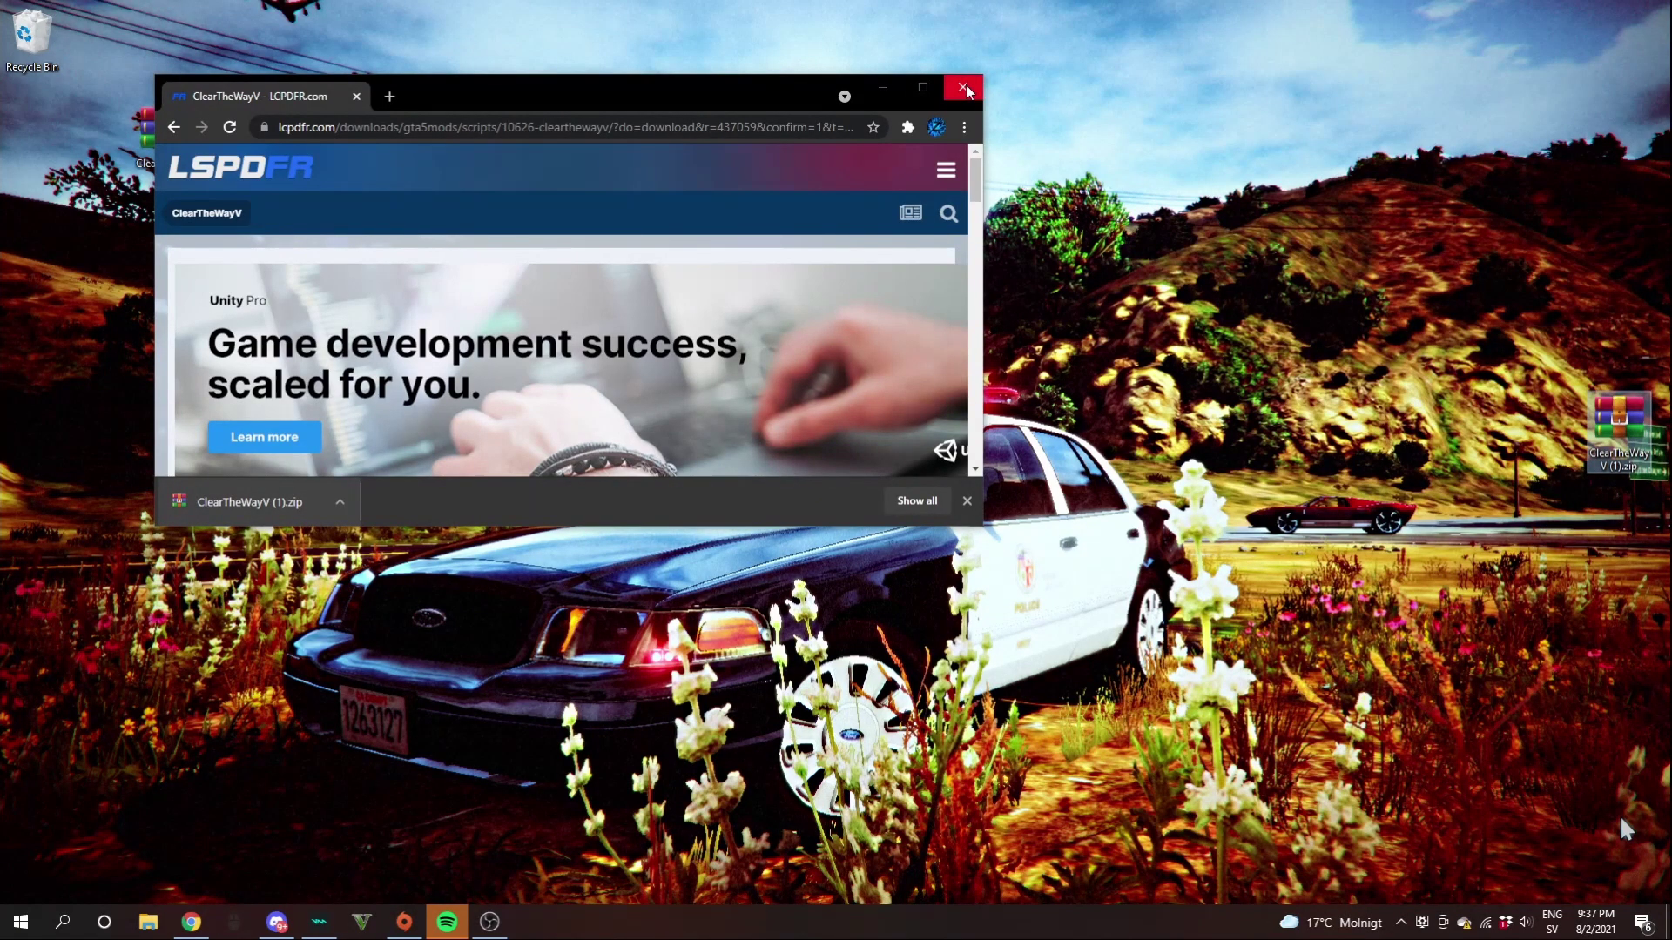
left_click(964, 88)
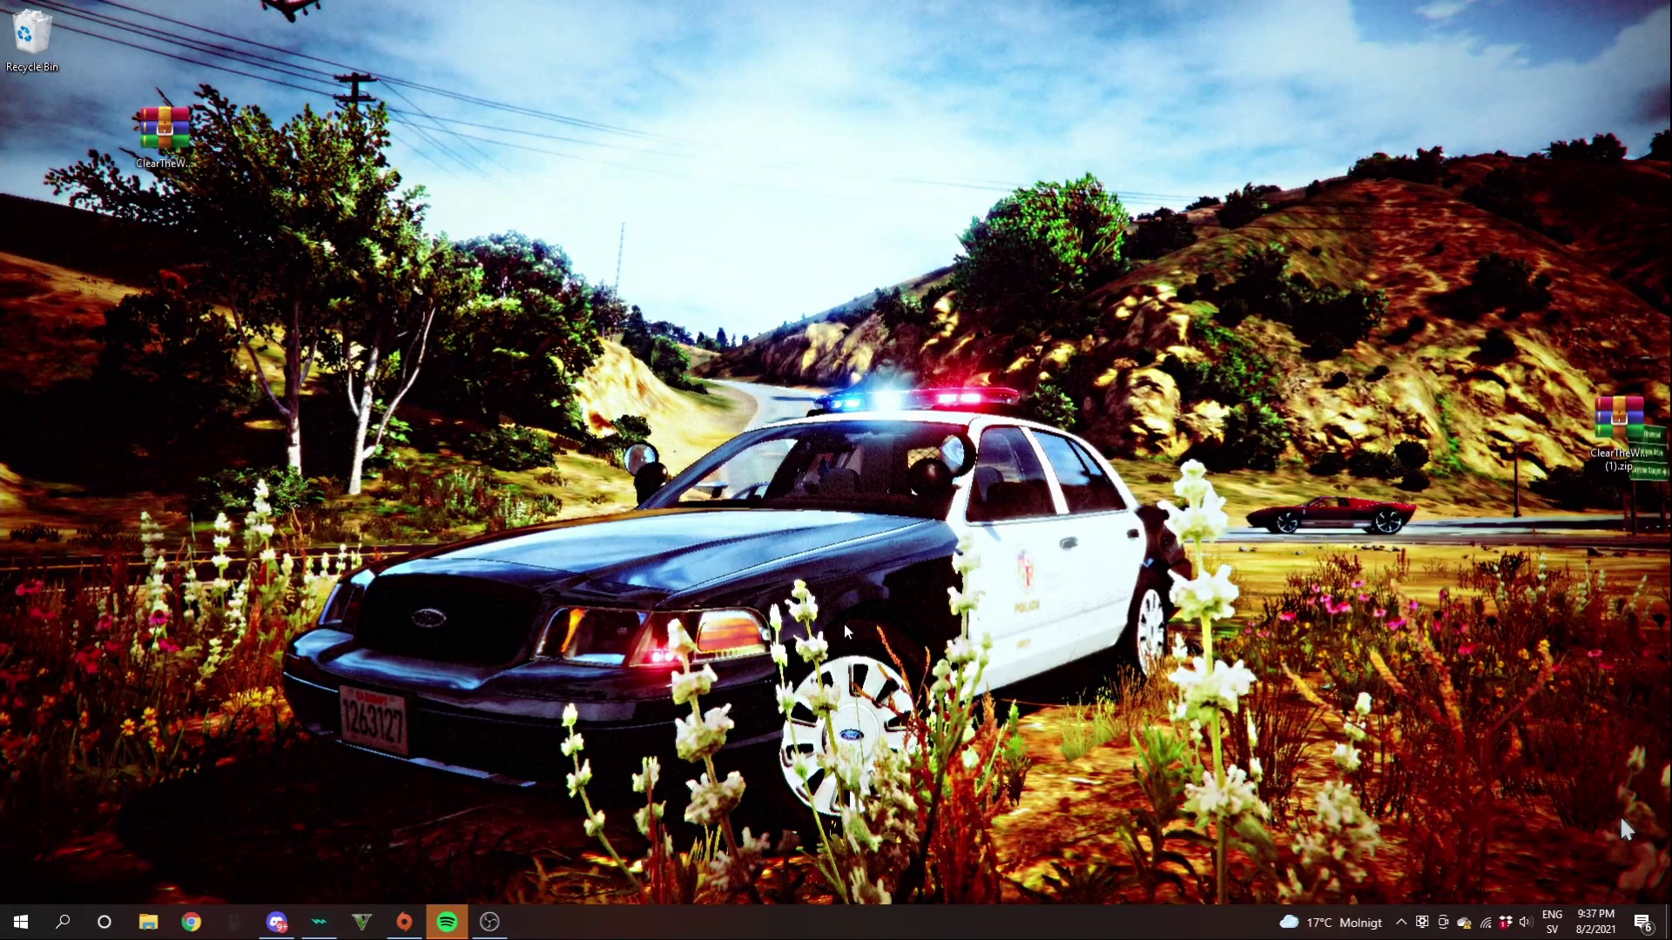
left_click(148, 921)
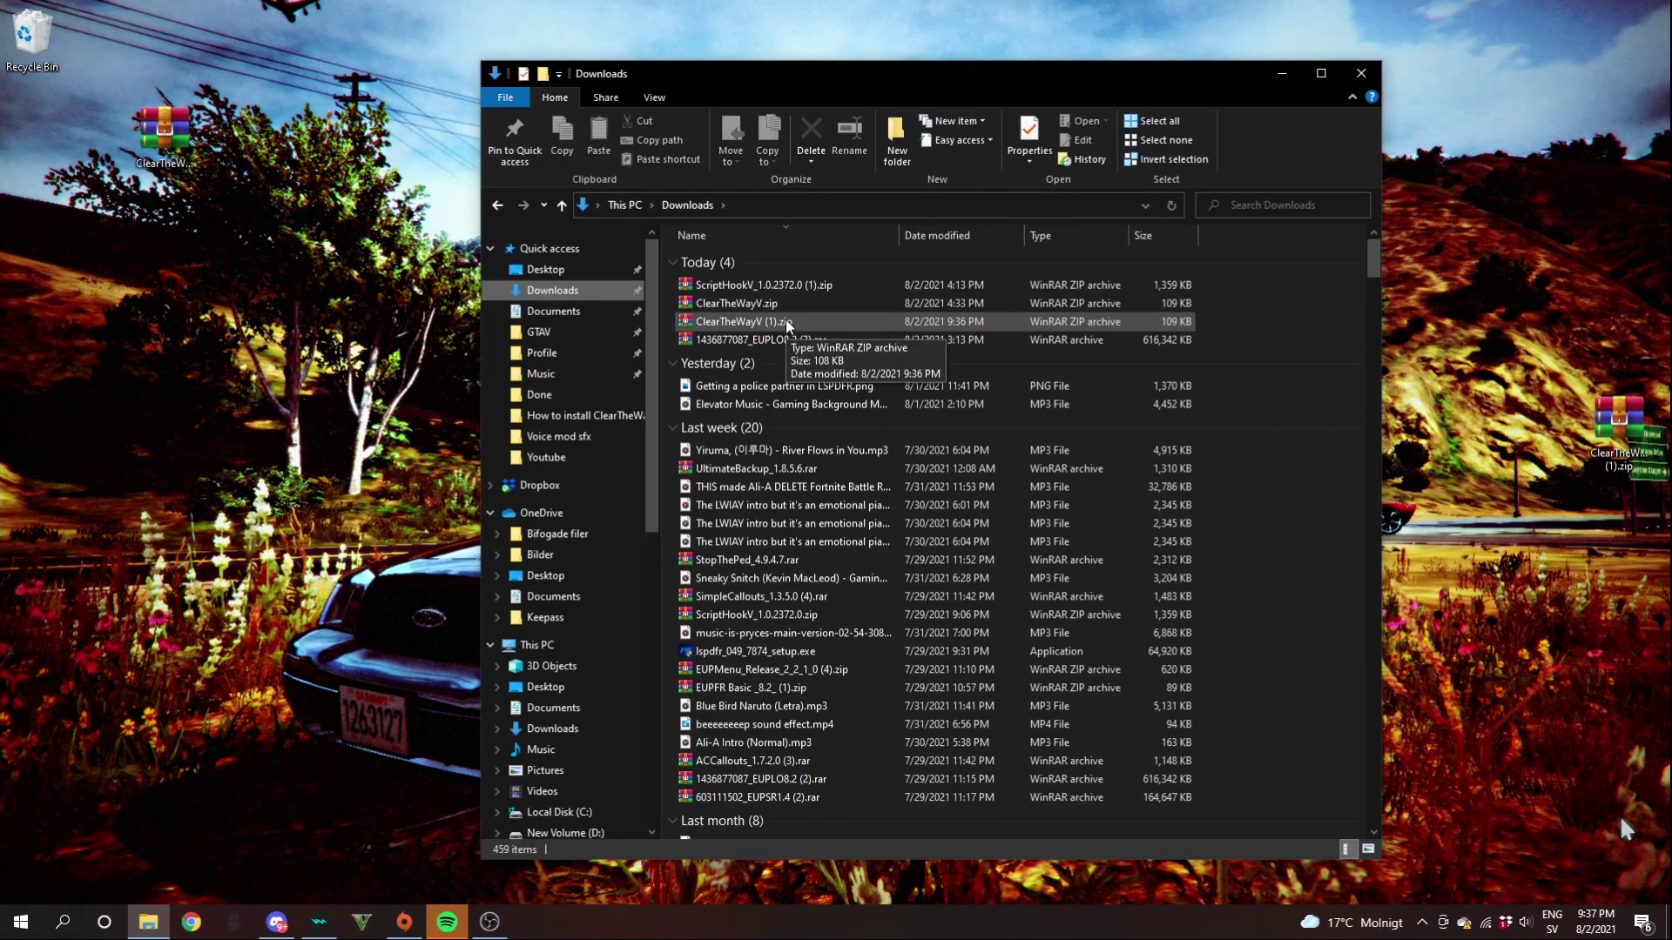
left_click_drag(787, 323, 1332, 309)
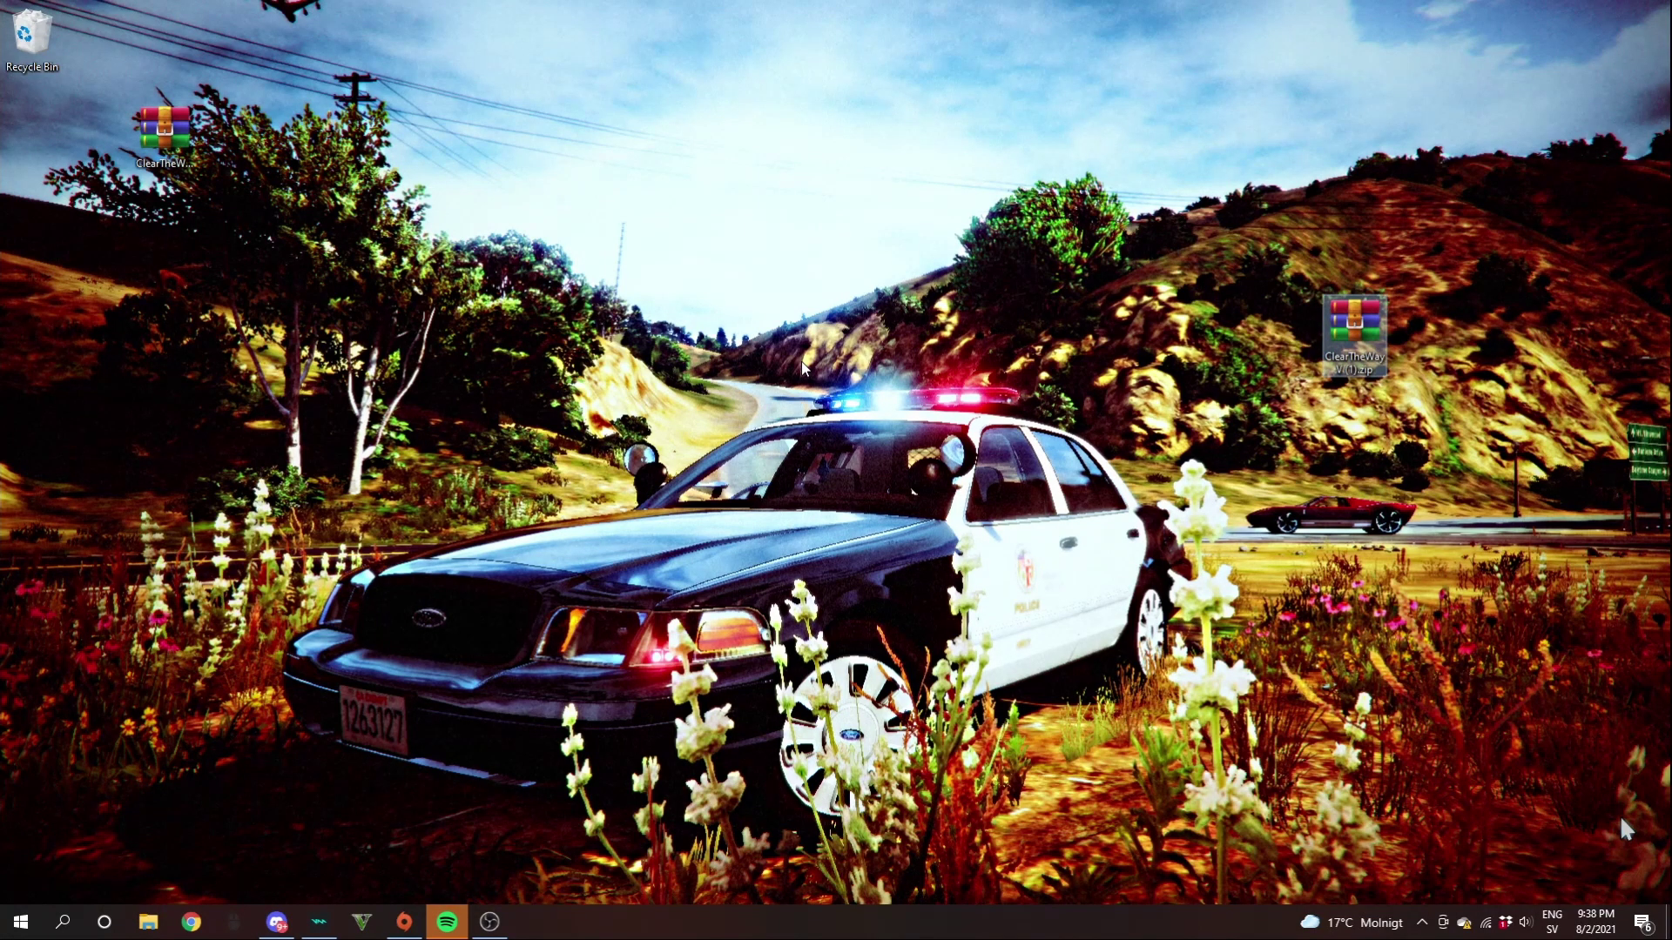
Restore the GTAV folder window, move it left, and stretch it to full screen height
left_click(148, 921)
left_click_drag(679, 74, 345, 22)
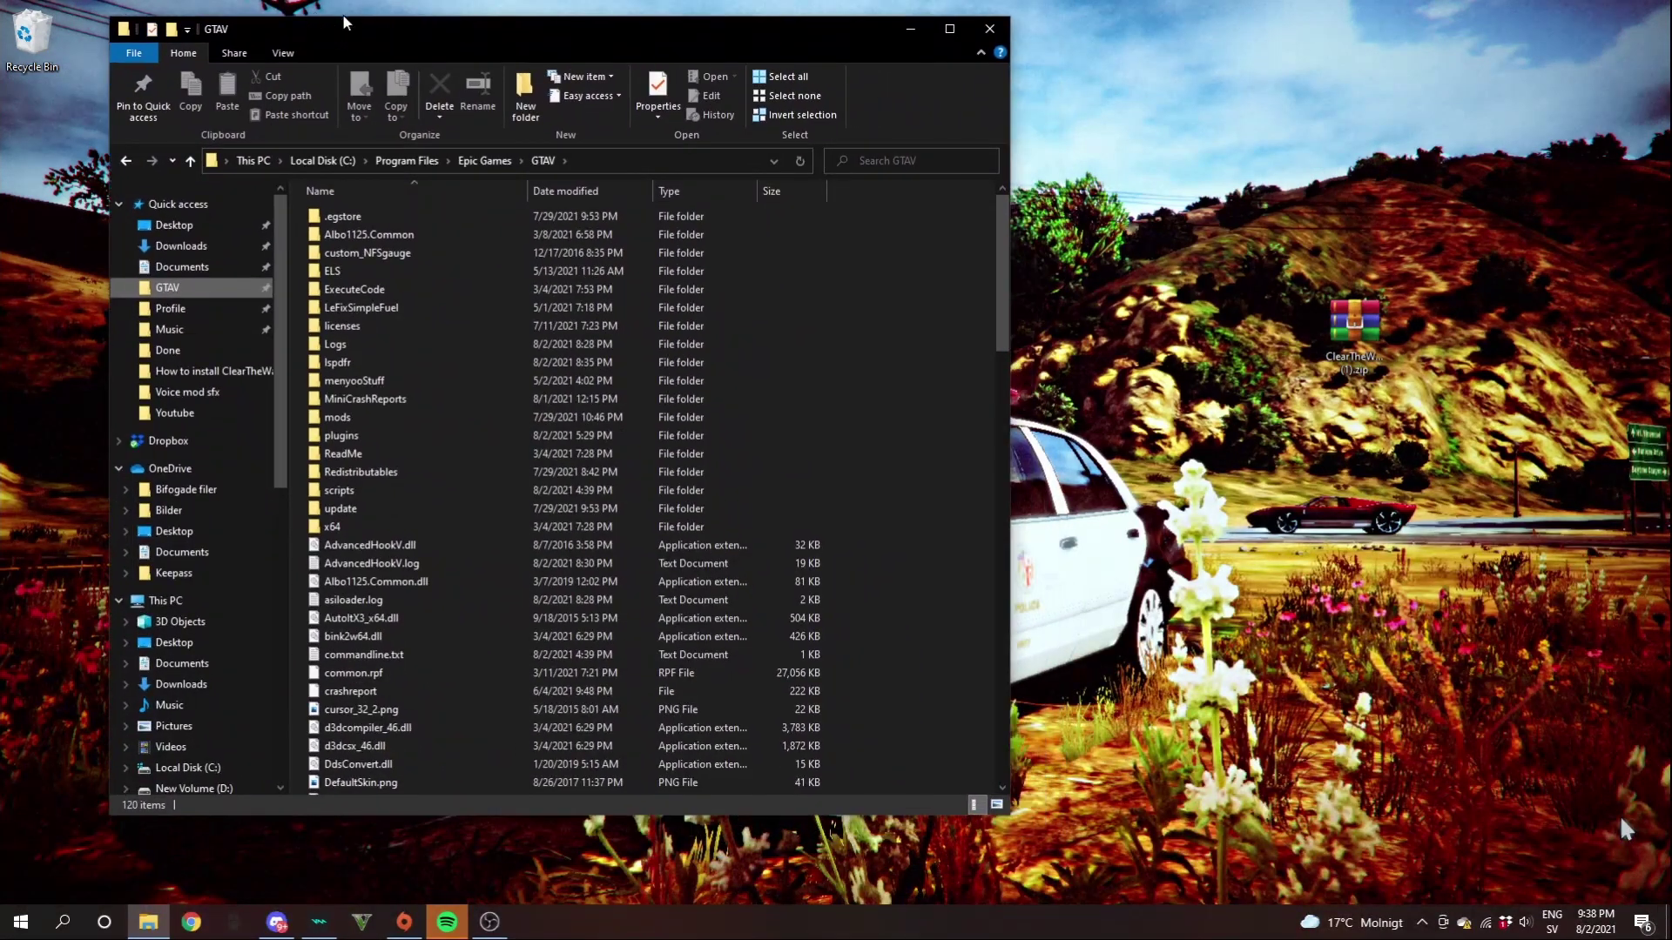
double_click(394, 16)
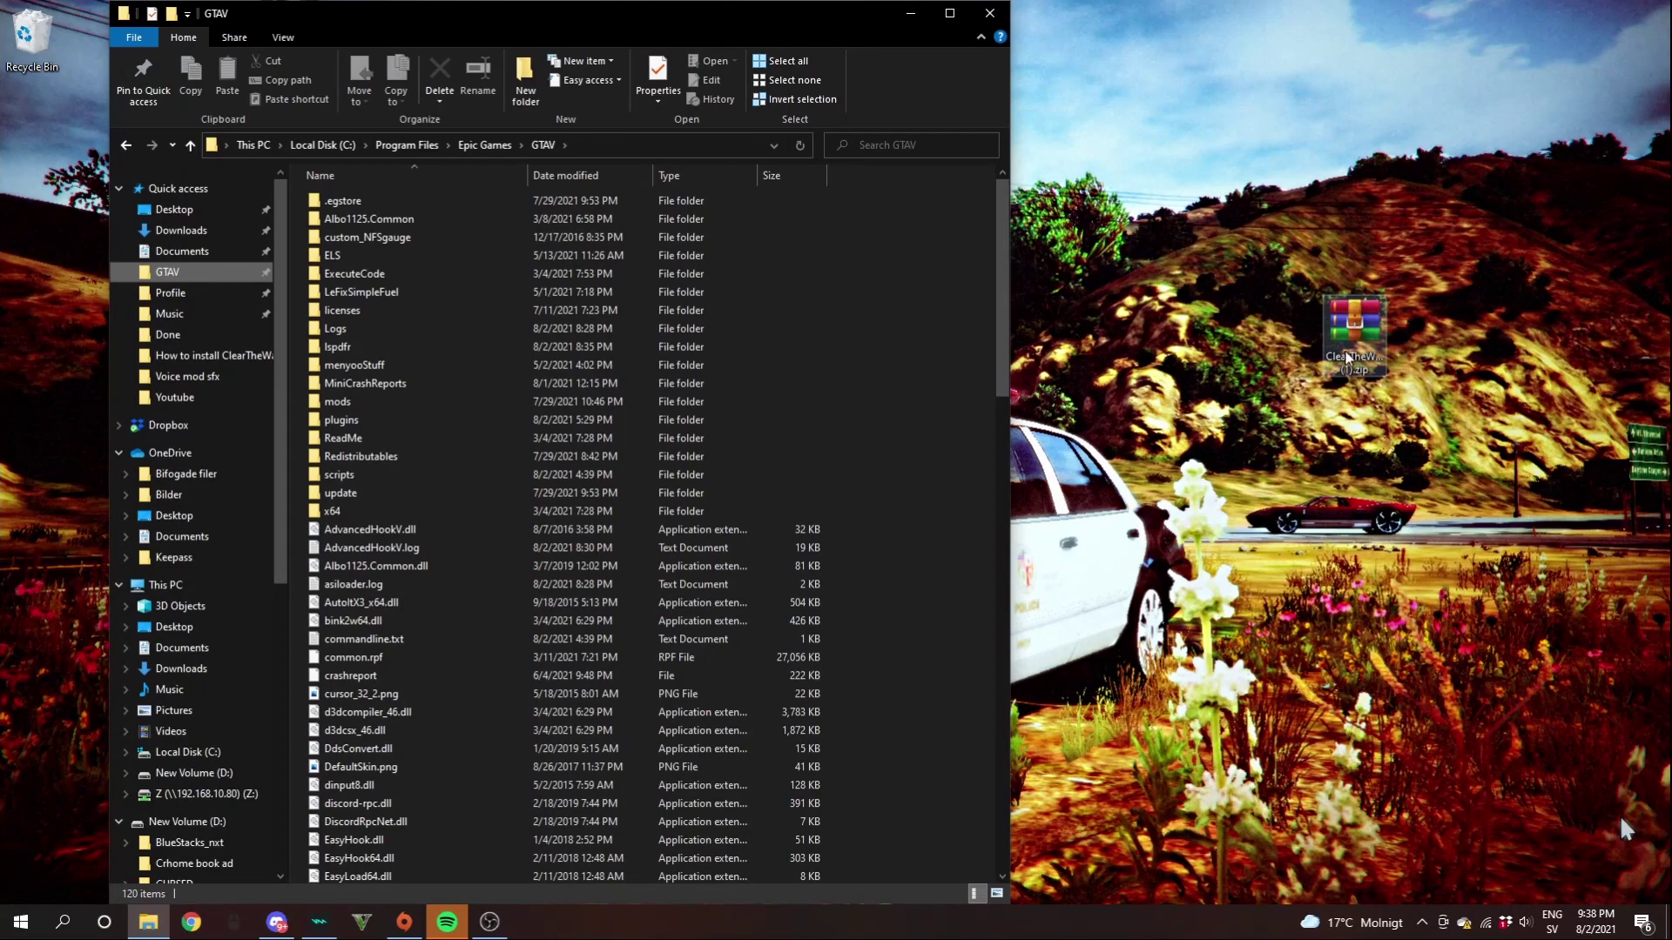
Open the ClearTheWayV zip in WinRAR and copy ClearTheWayV.dll into the GTAV\plugins folder
double_click(1359, 335)
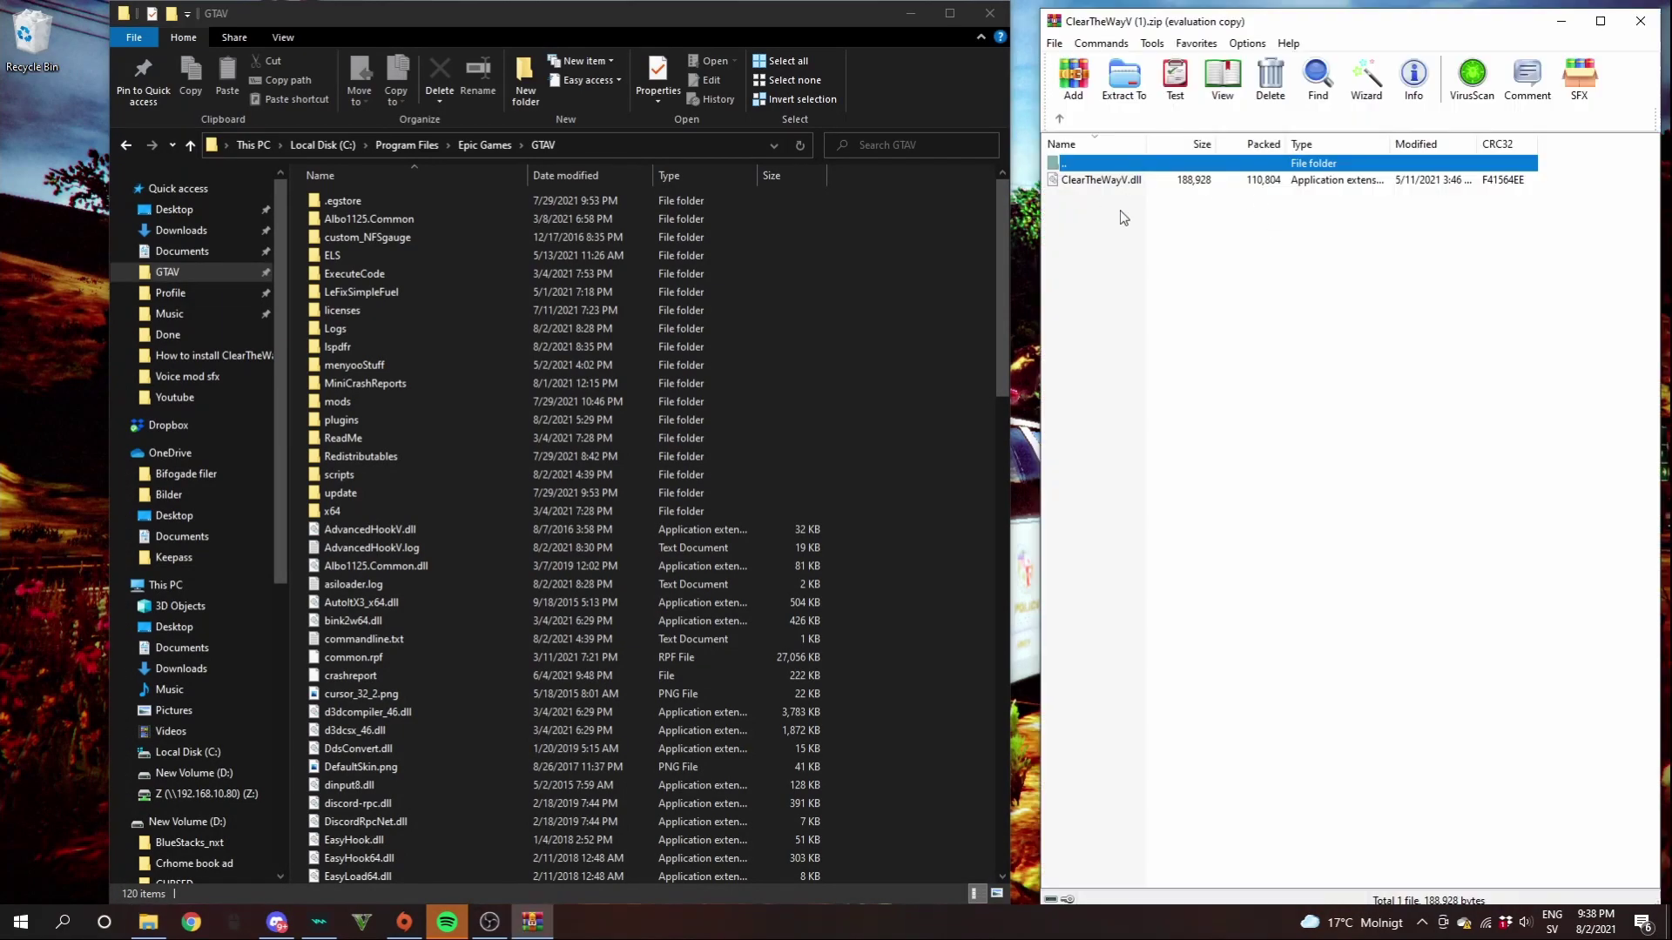
left_click(1484, 398)
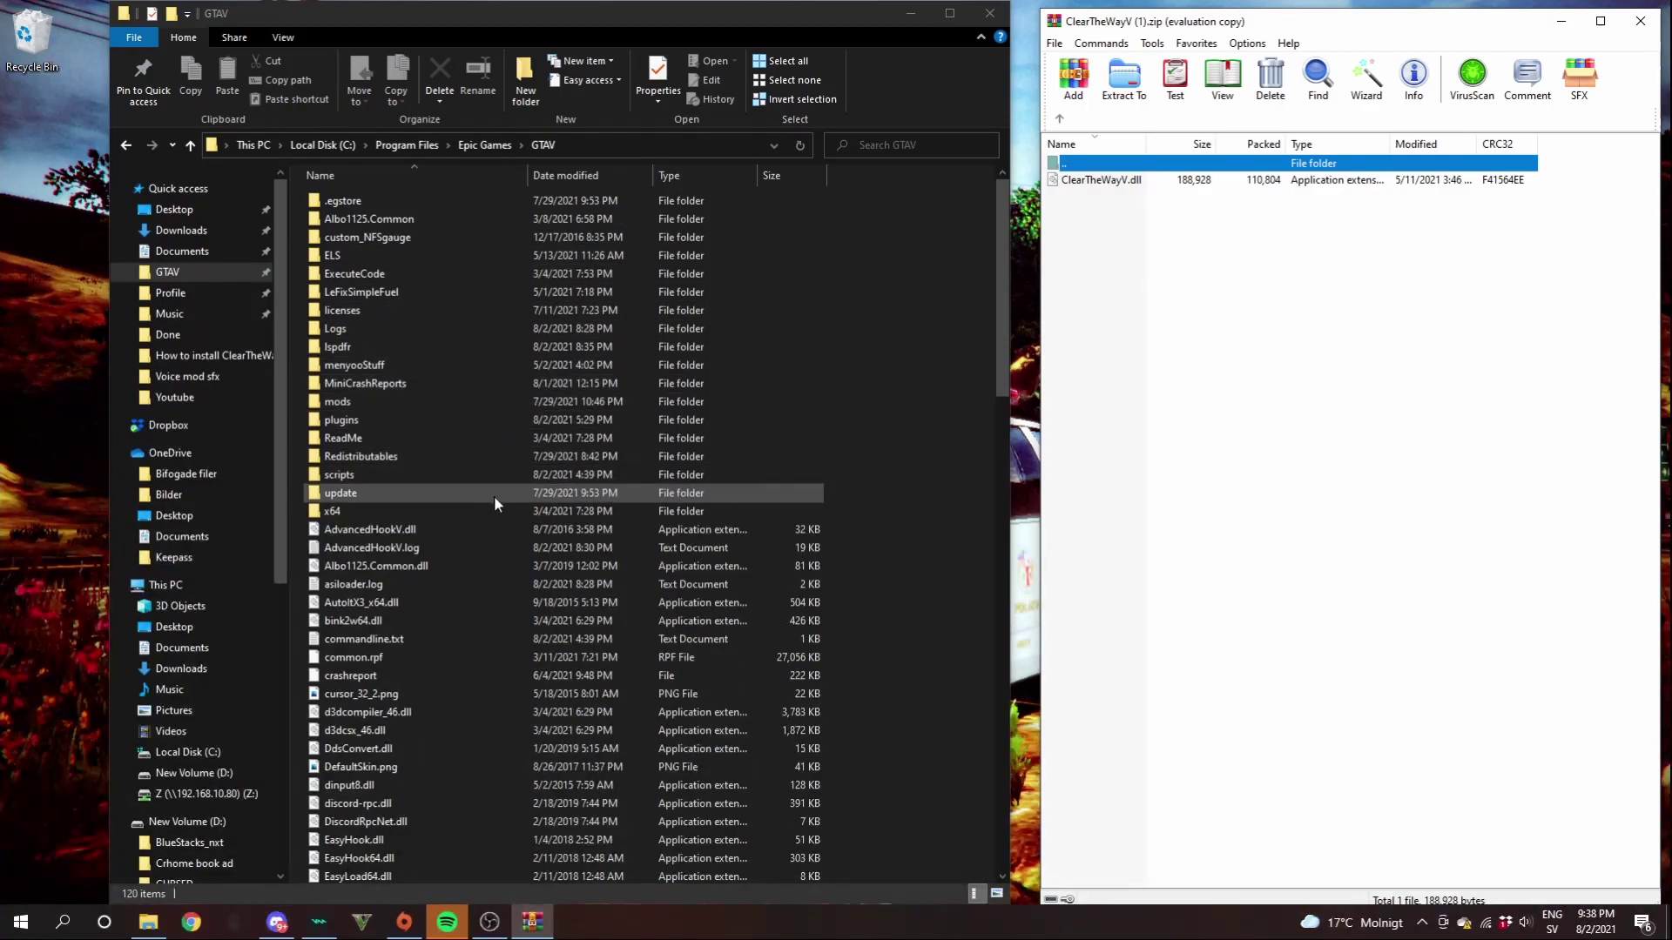
double_click(421, 416)
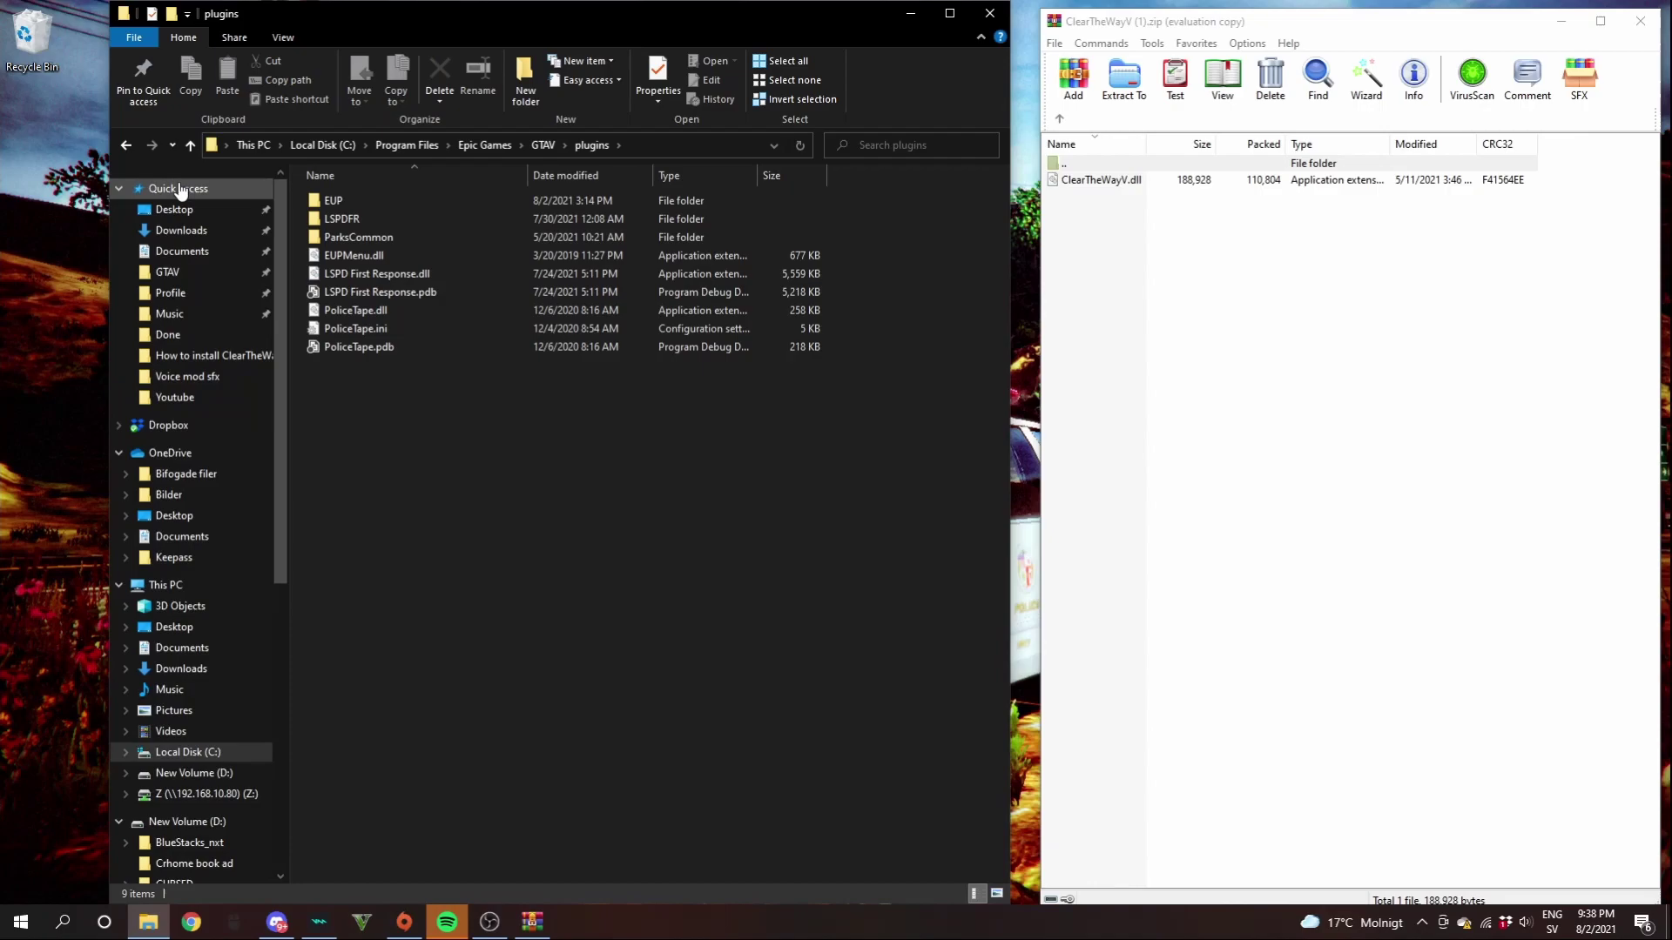
left_click(127, 145)
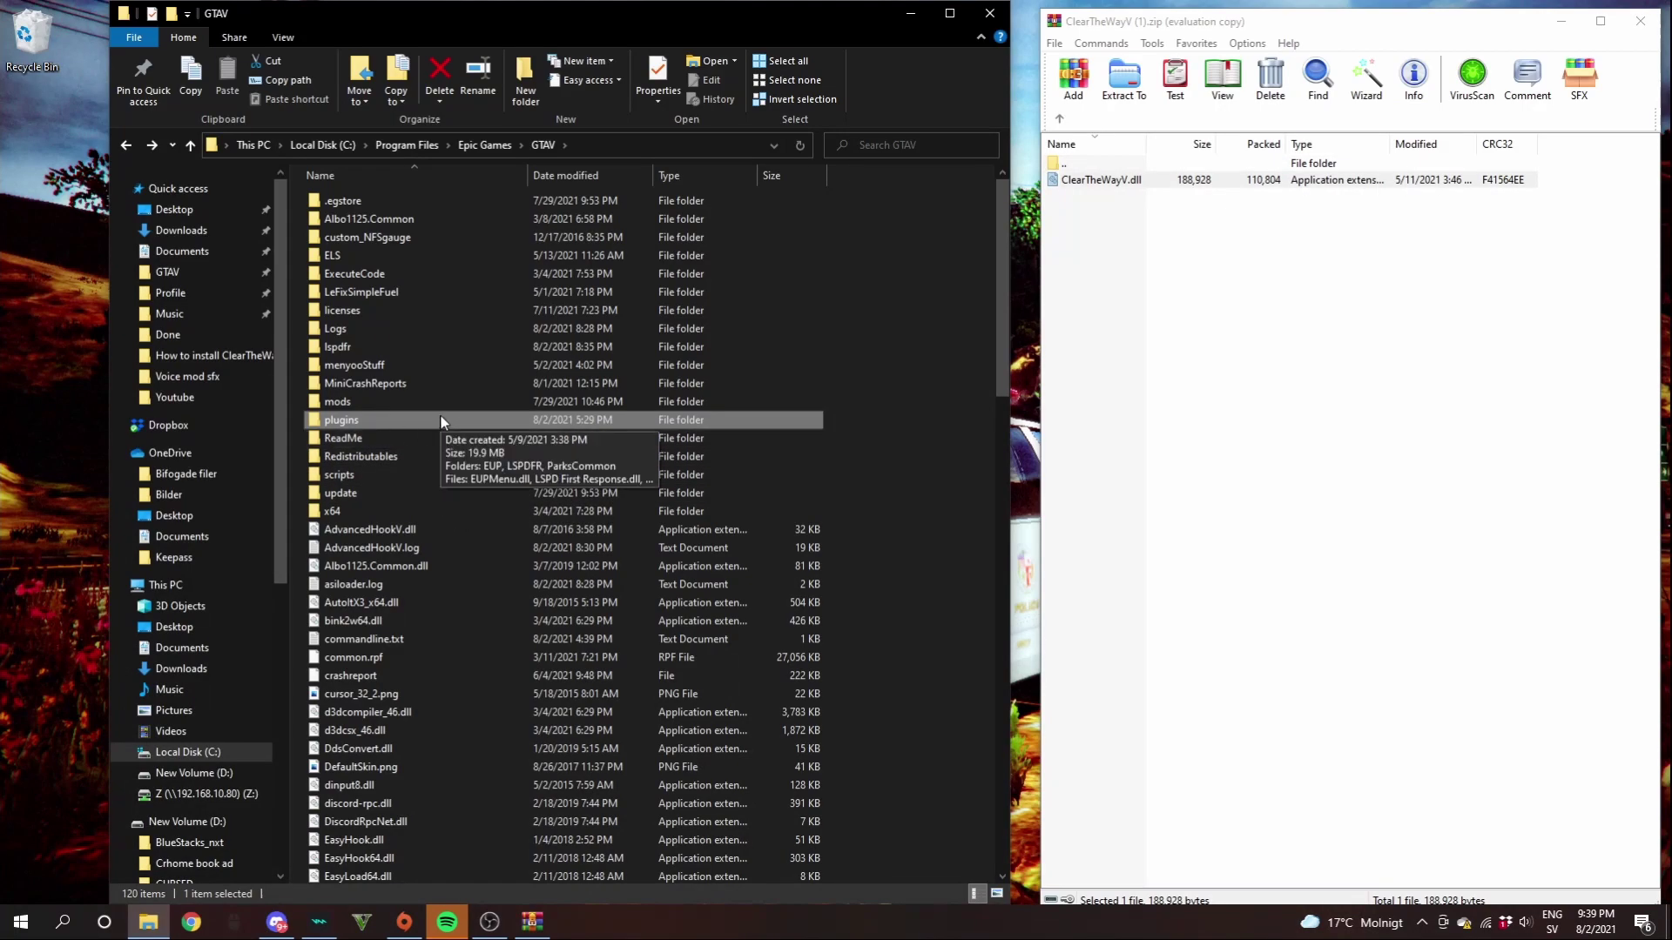
double_click(415, 423)
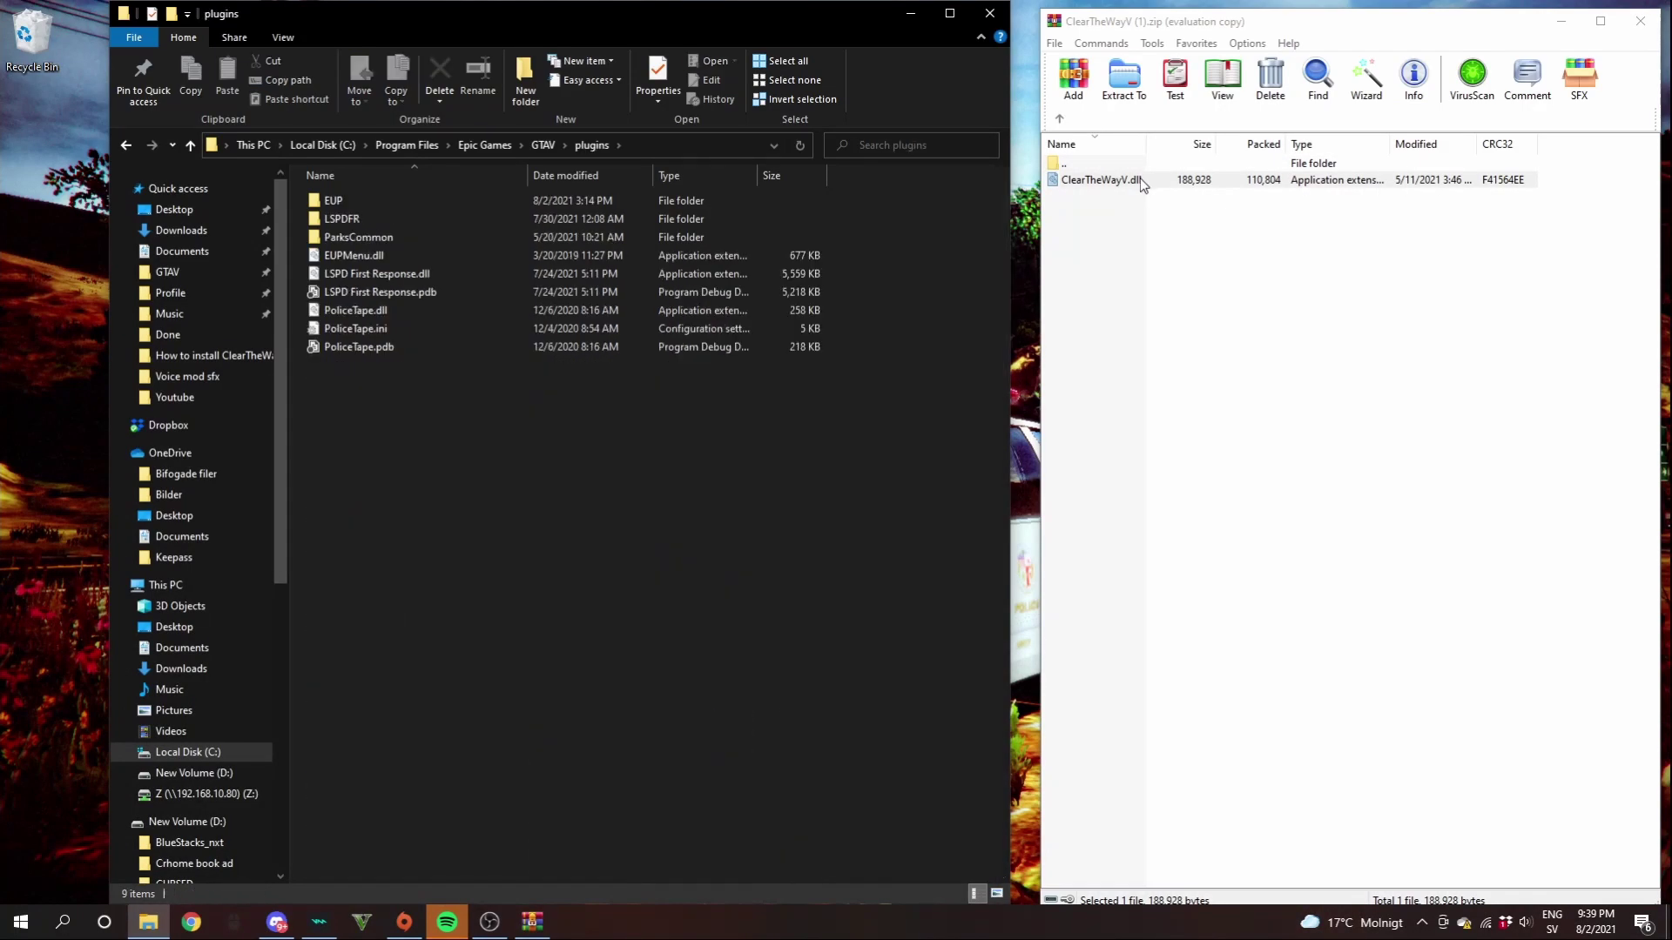
left_click(1141, 179)
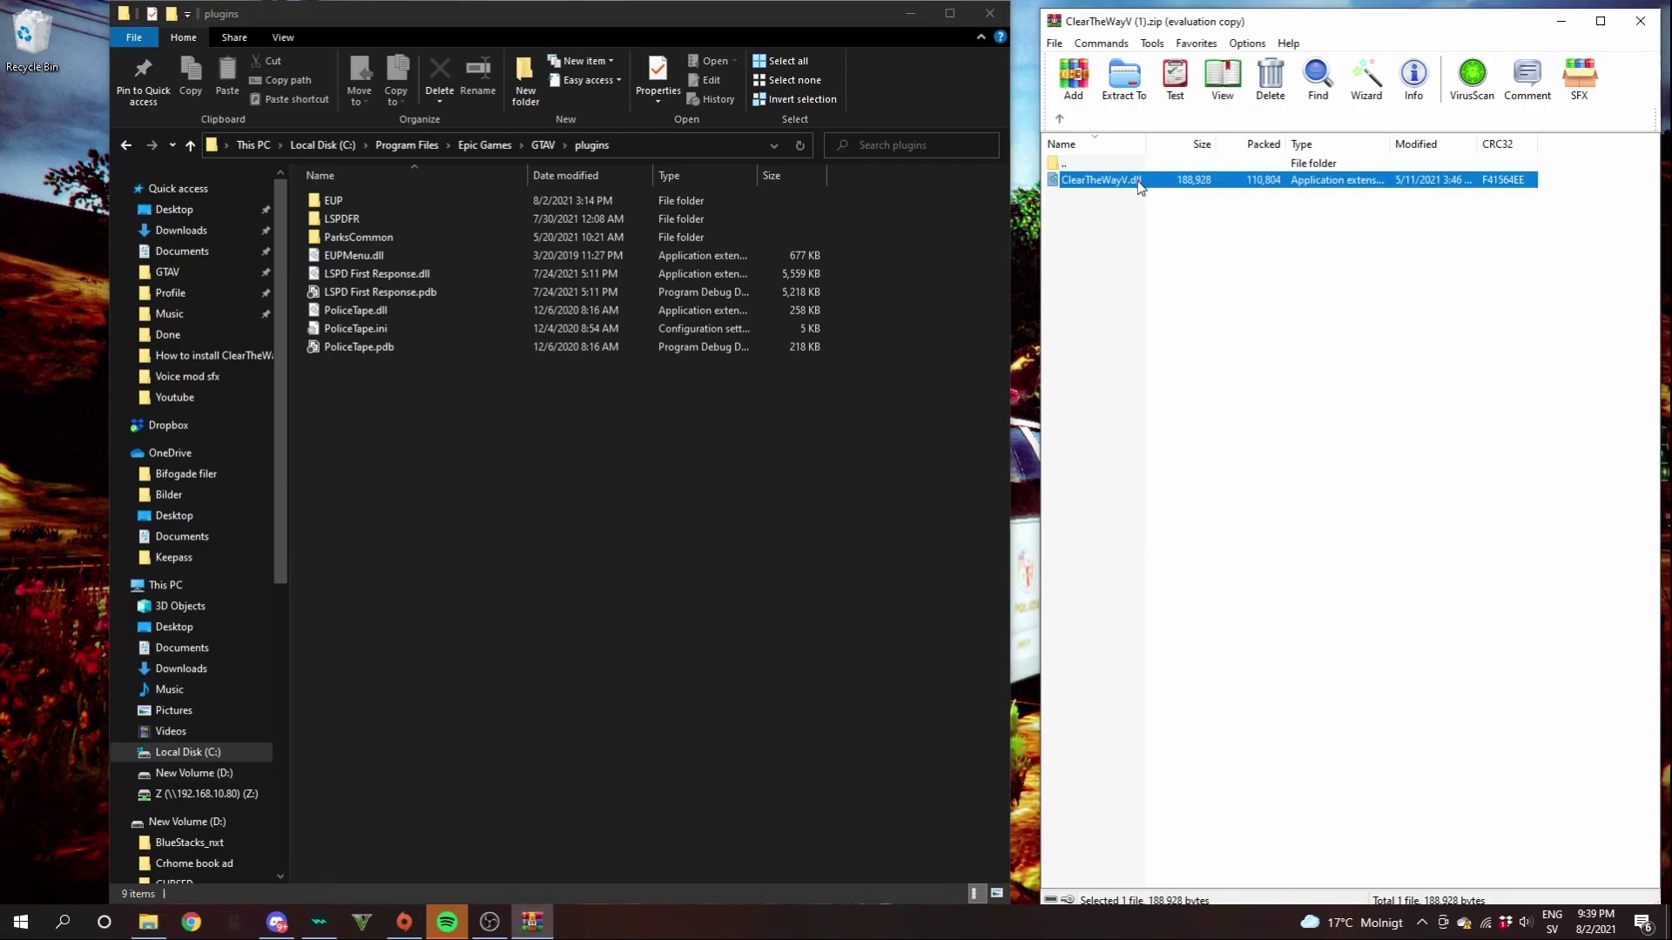
left_click_drag(1139, 188, 672, 445)
left_click_drag(849, 474, 848, 474)
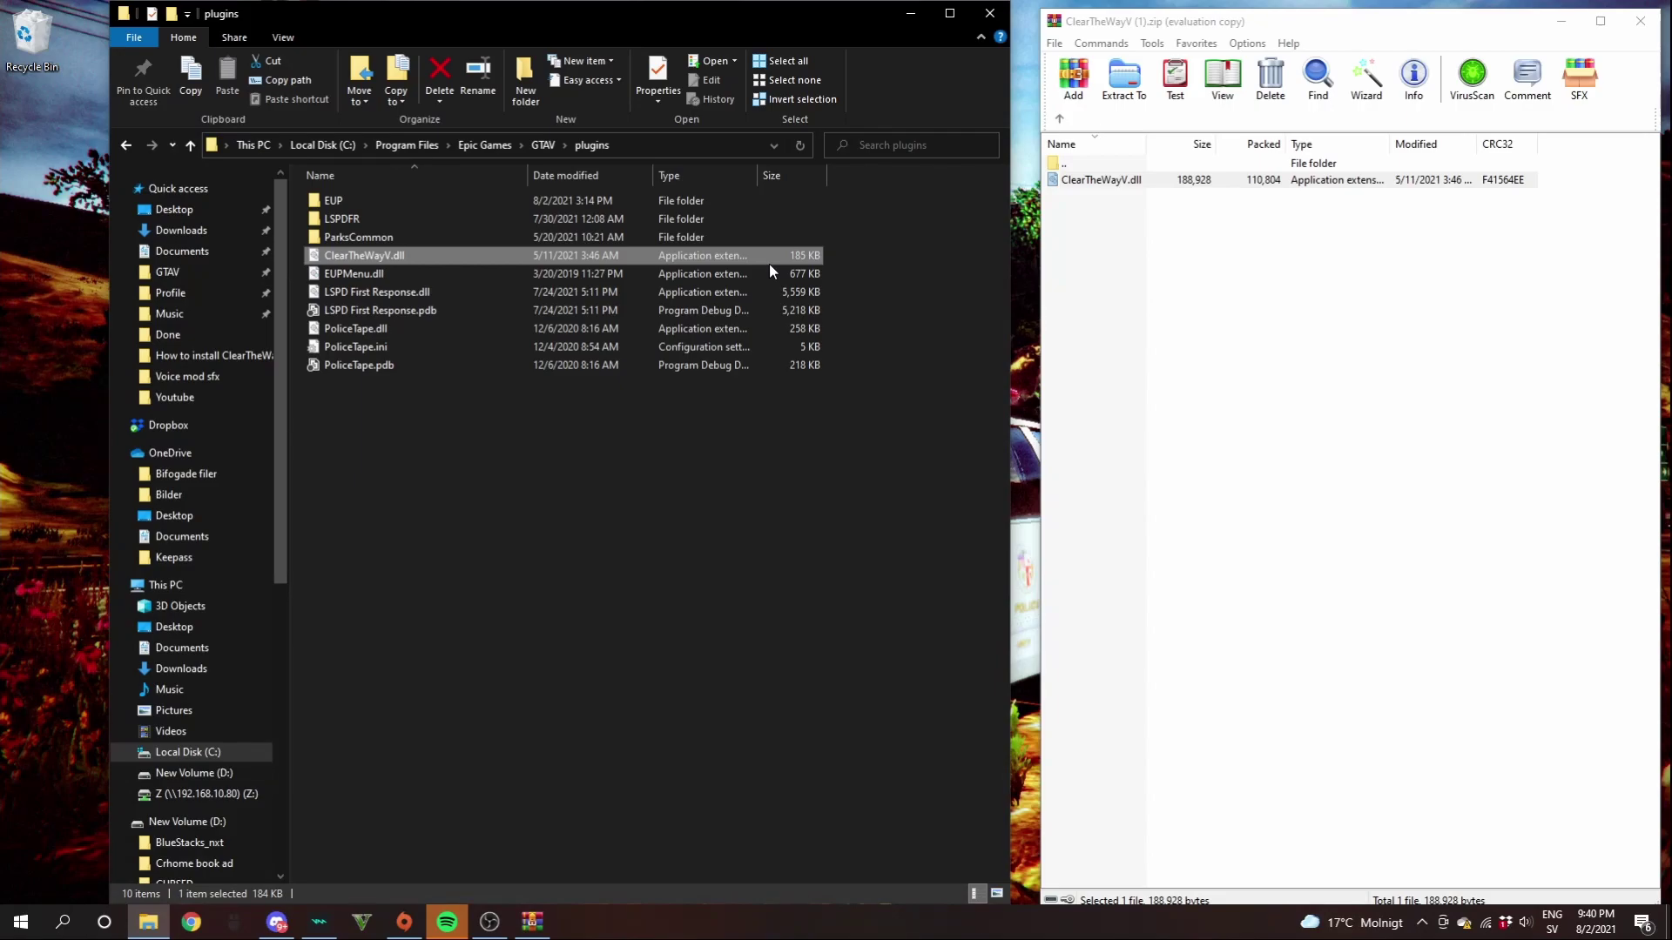
Close WinRAR and Explorer, then load ragepluginhook.net in the browser
left_click(1640, 21)
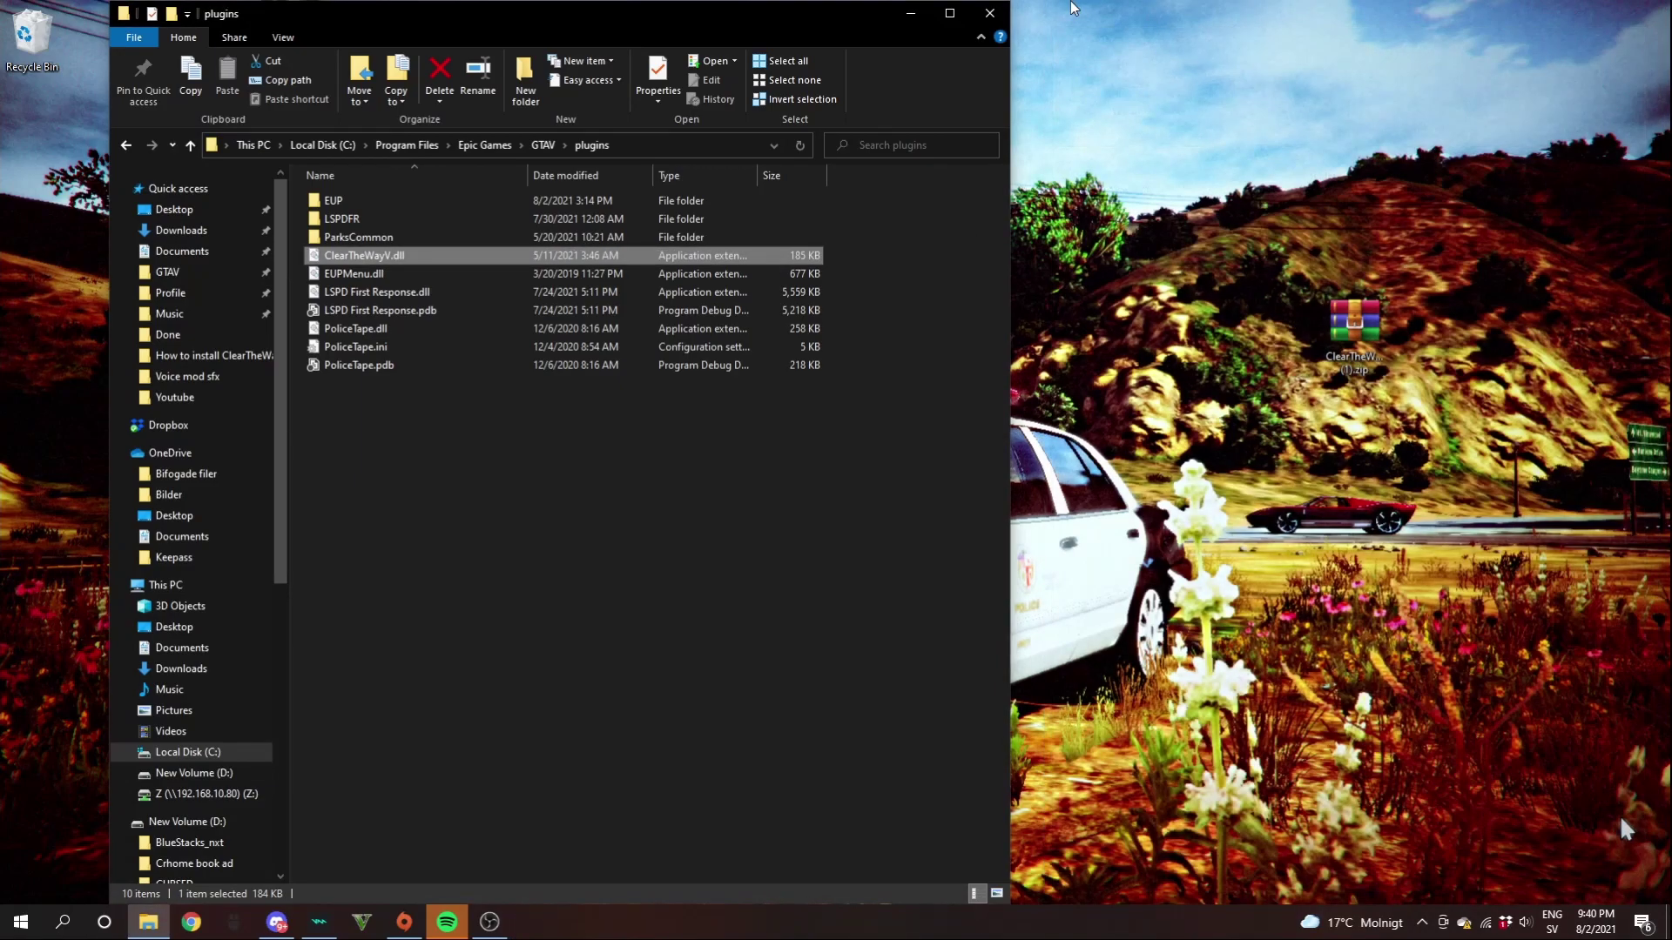
left_click(989, 12)
left_click(191, 922)
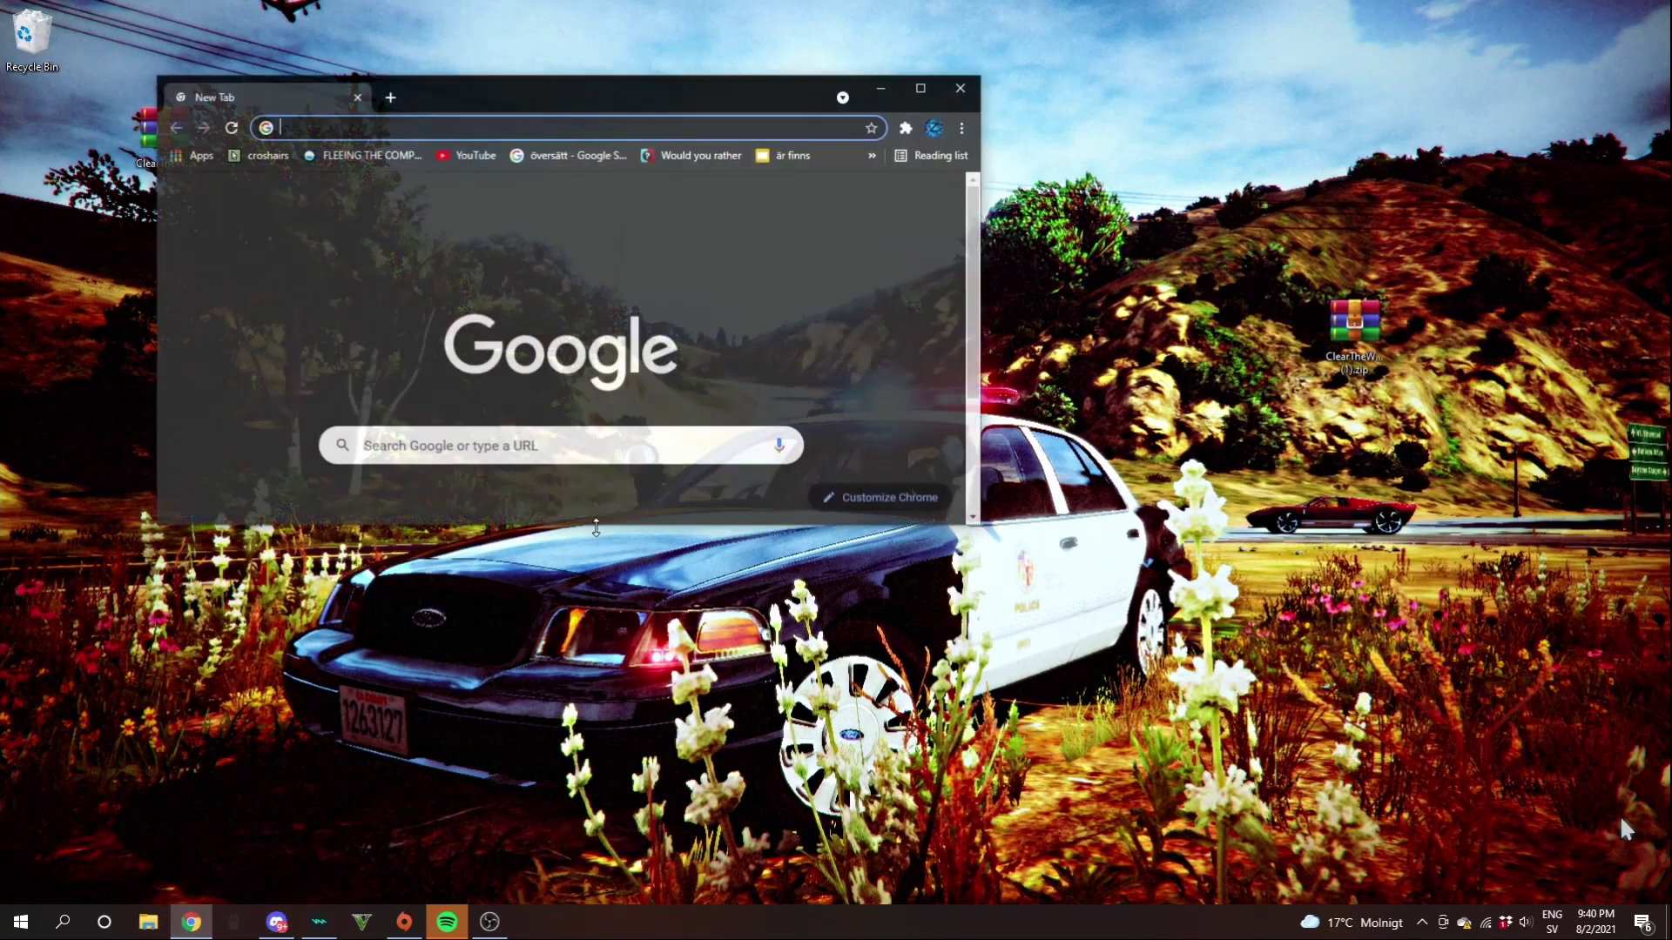
type("rageplu")
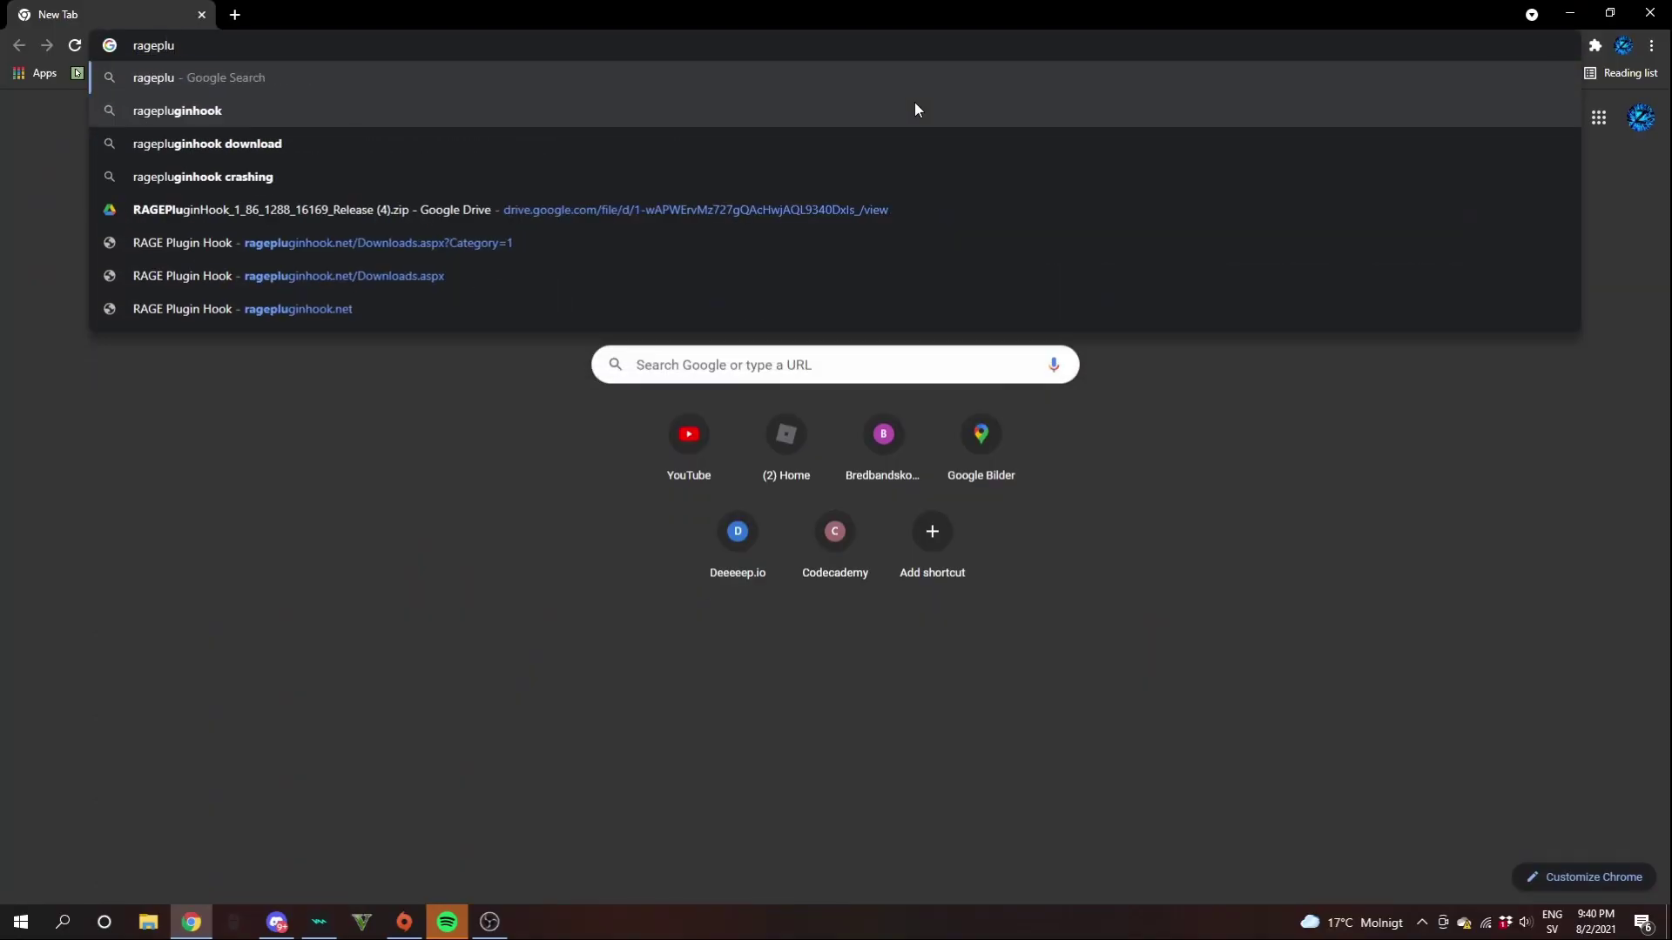
type("ginhook.net")
key("Return")
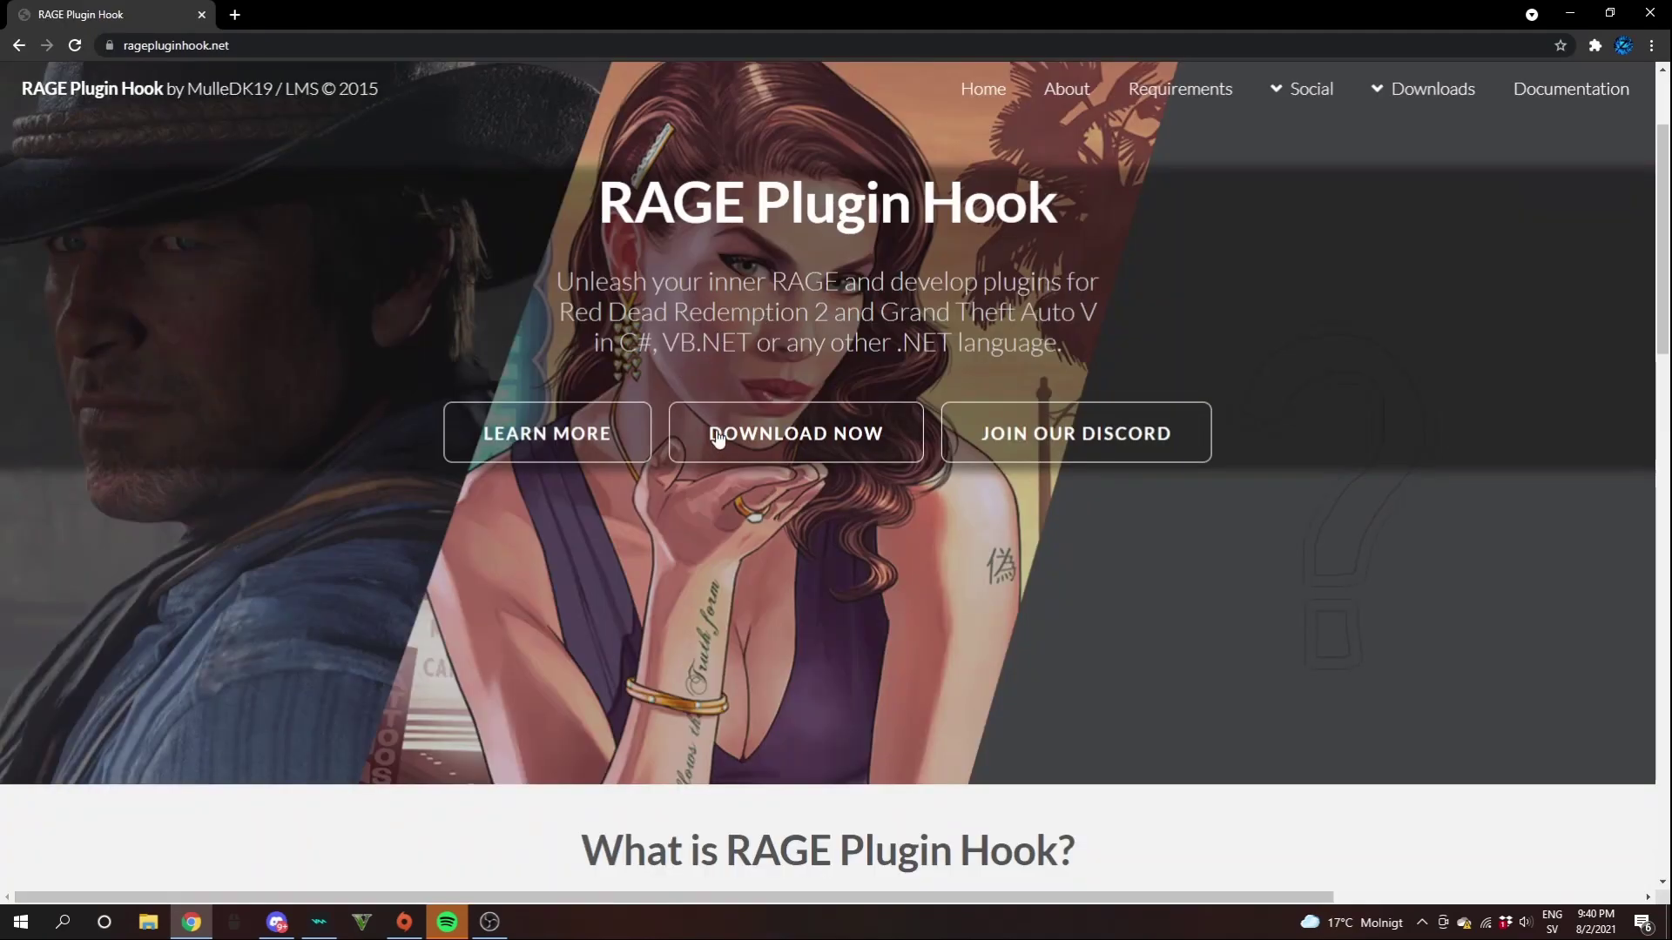
Download RAGE Plugin Hook 1.86.1288.16169 for GTA V (Legacy), save the zip to the desktop, close Chrome
left_click(754, 433)
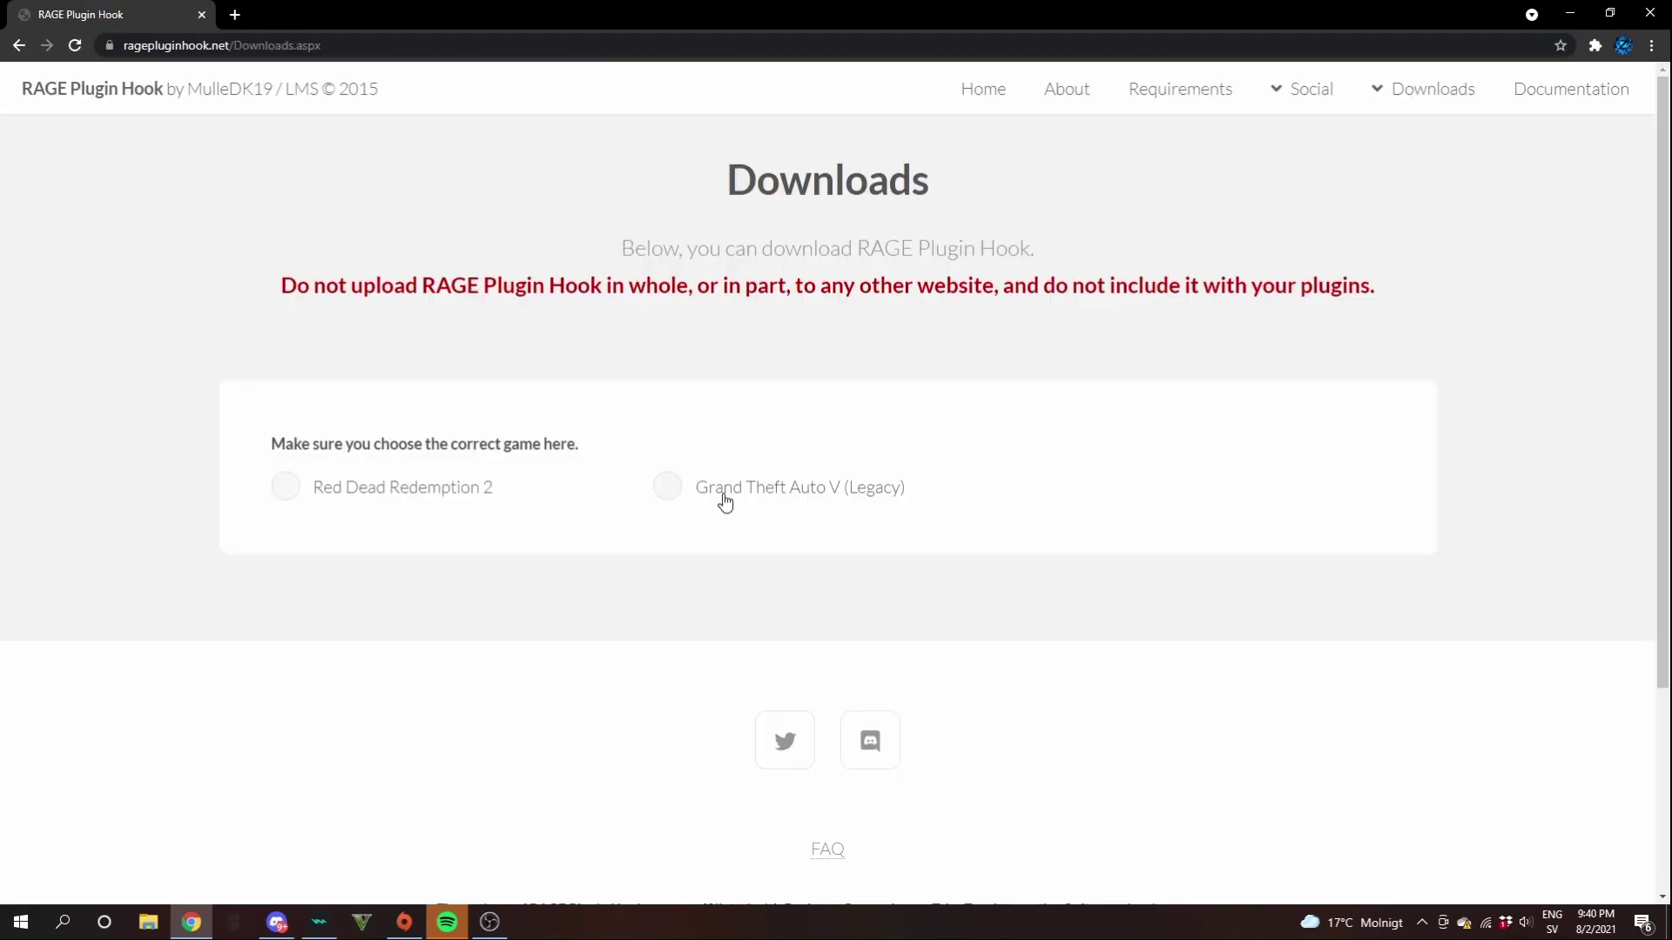
left_click(679, 486)
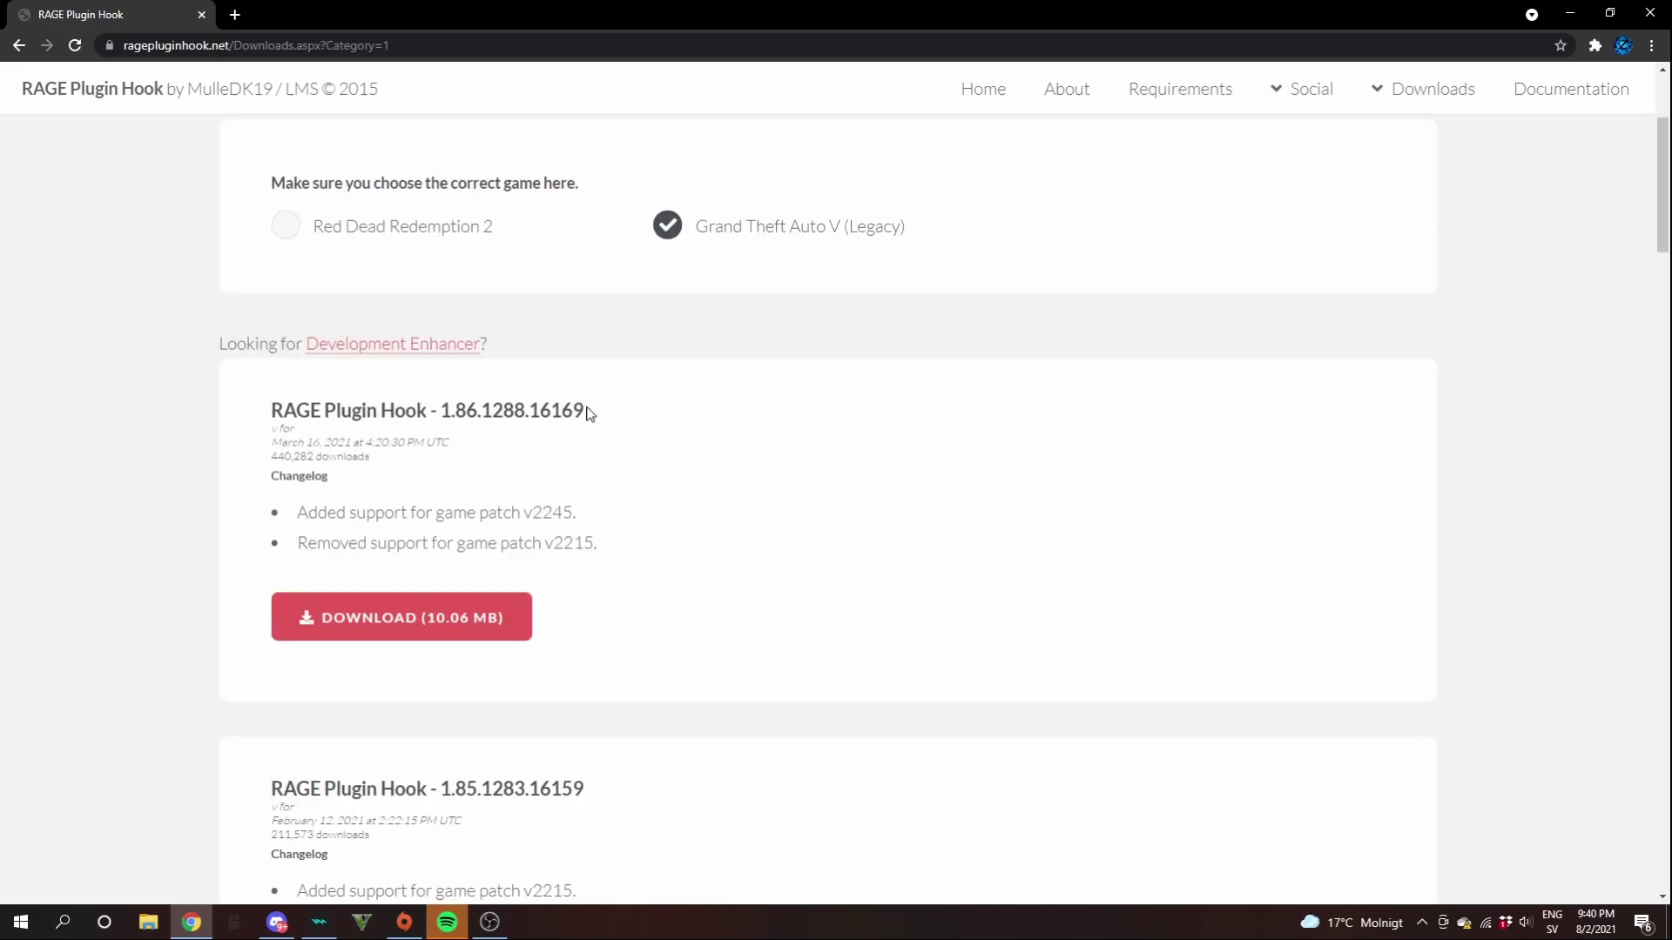
left_click(384, 616)
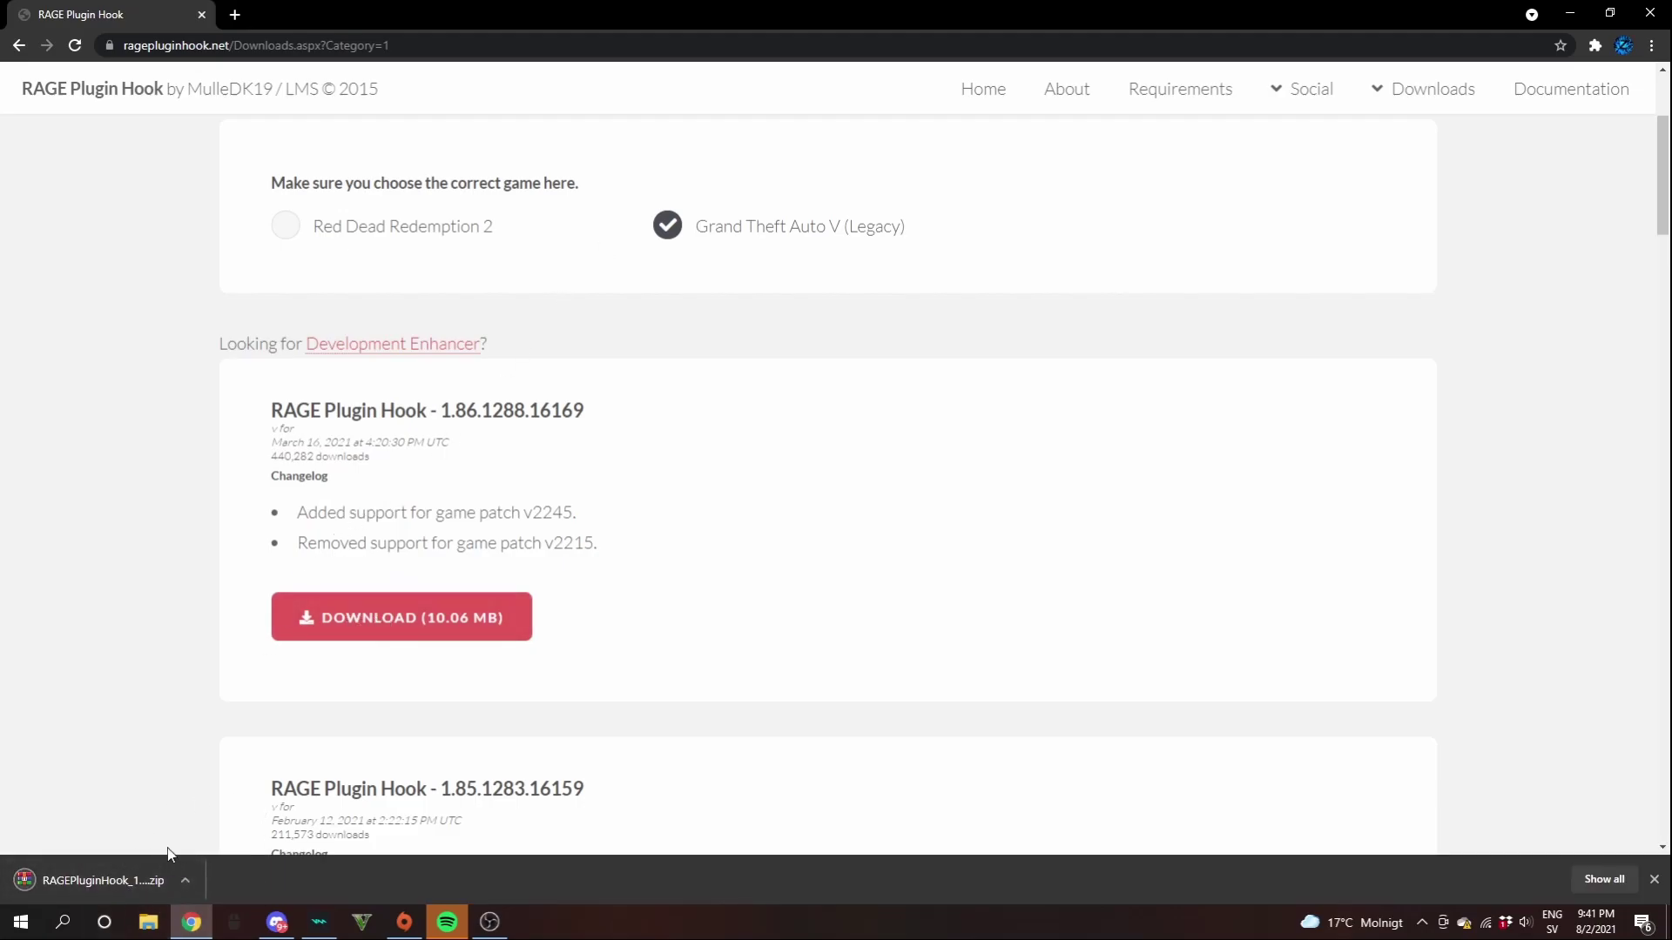
left_click(1612, 12)
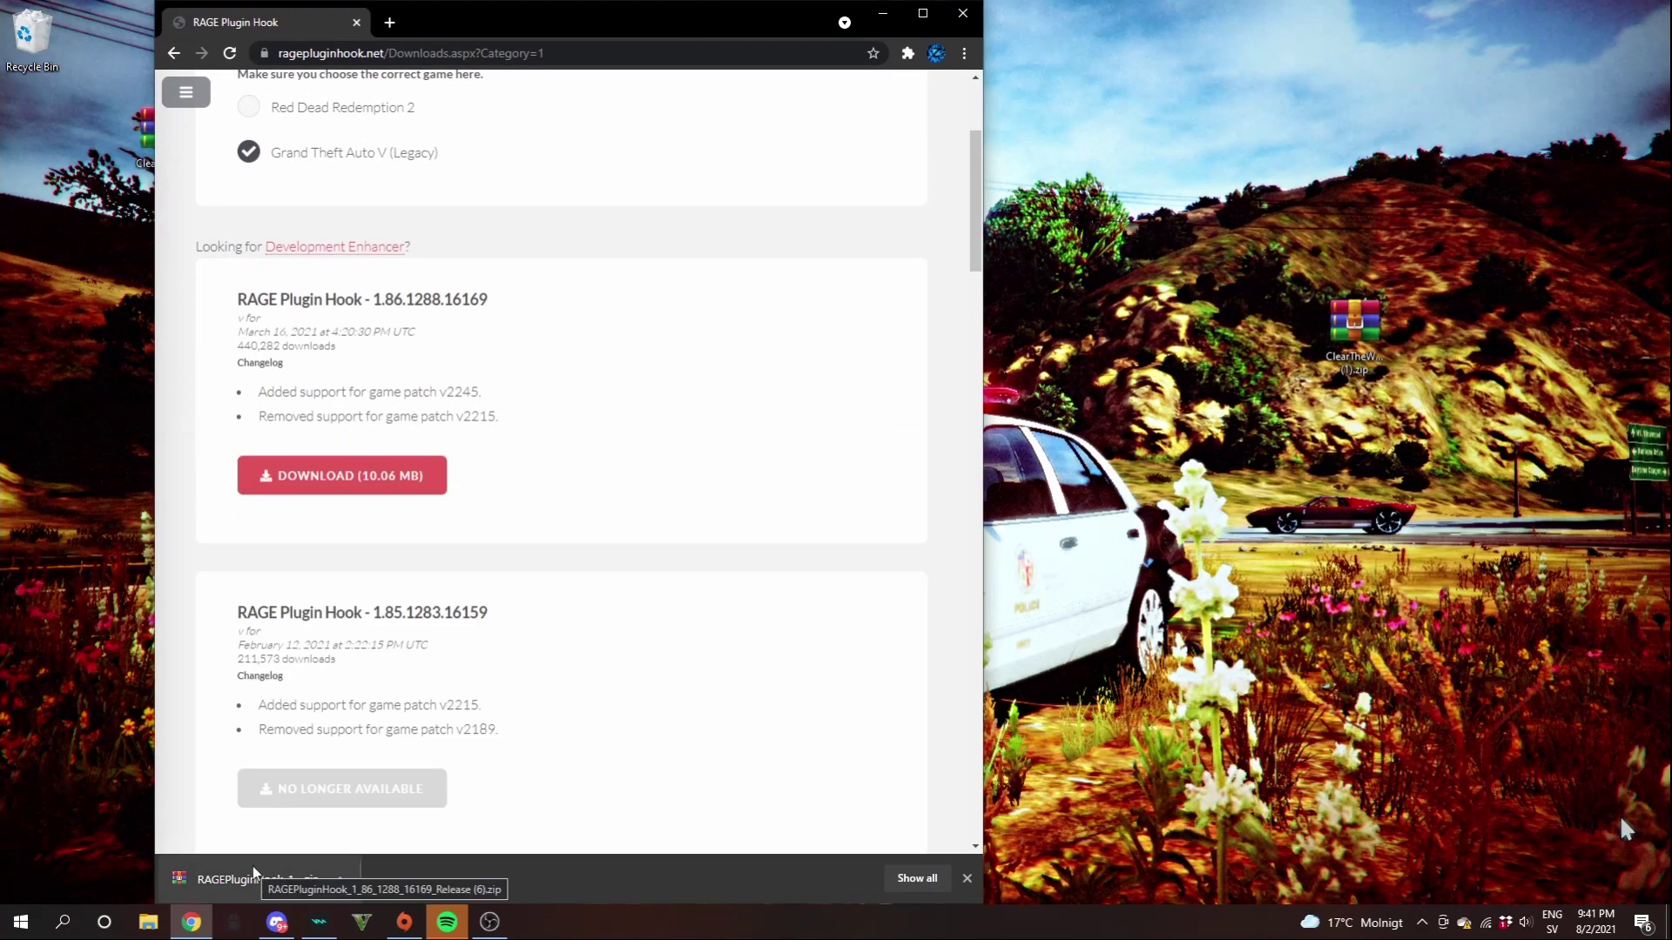
left_click_drag(252, 866, 1424, 561)
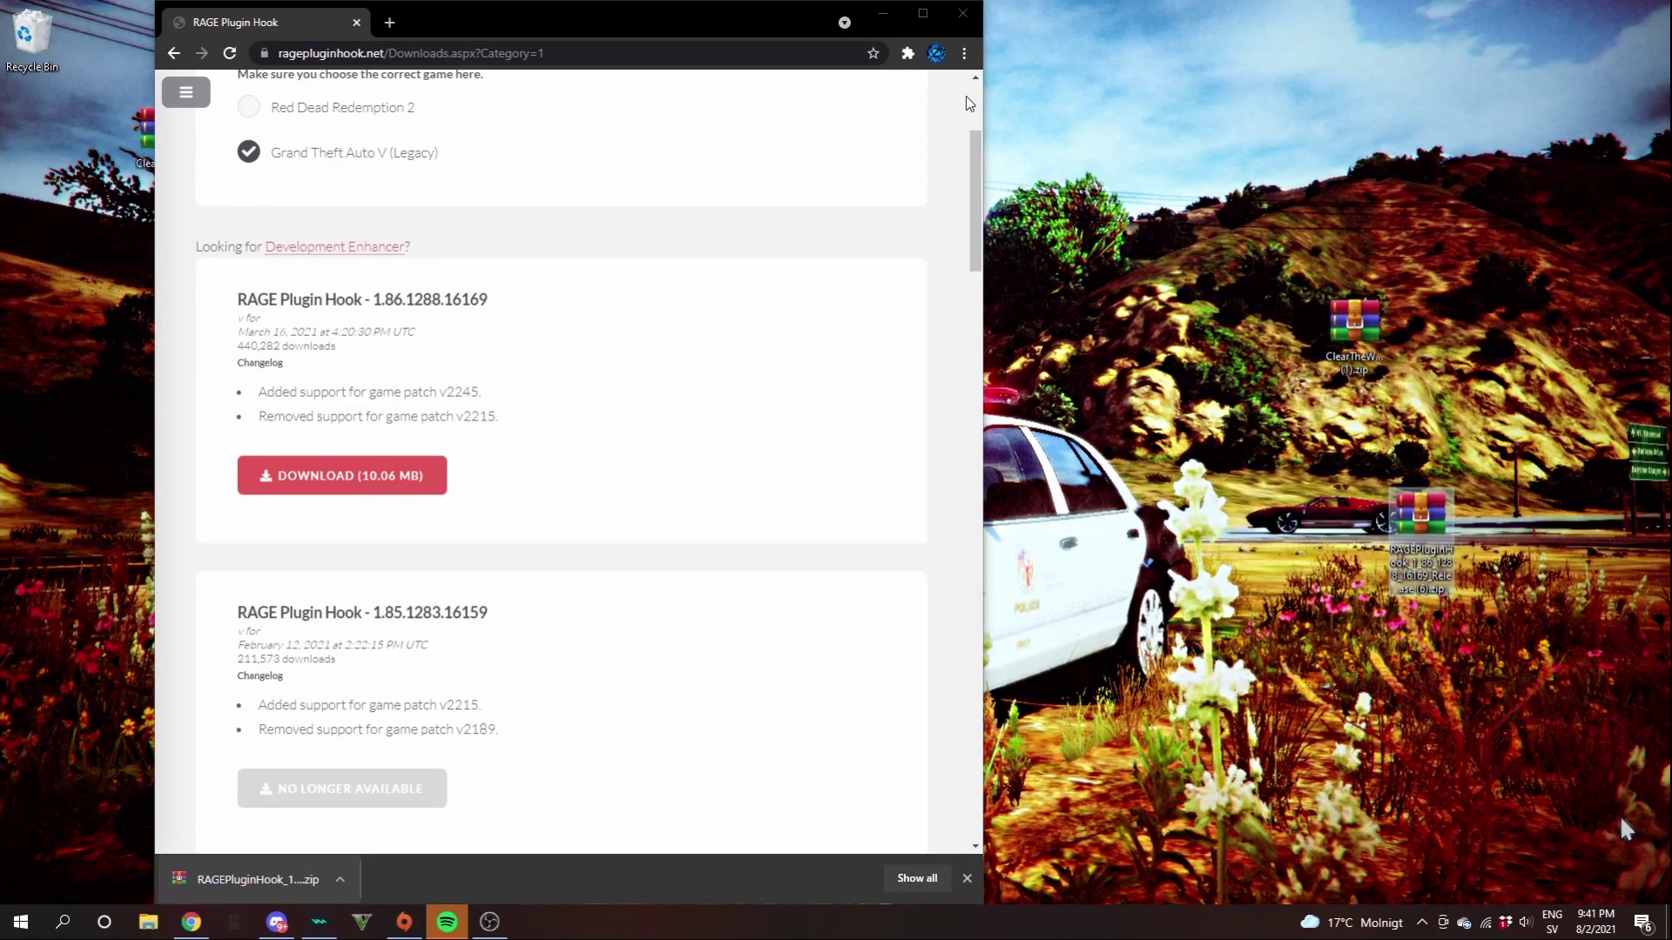
left_click(965, 13)
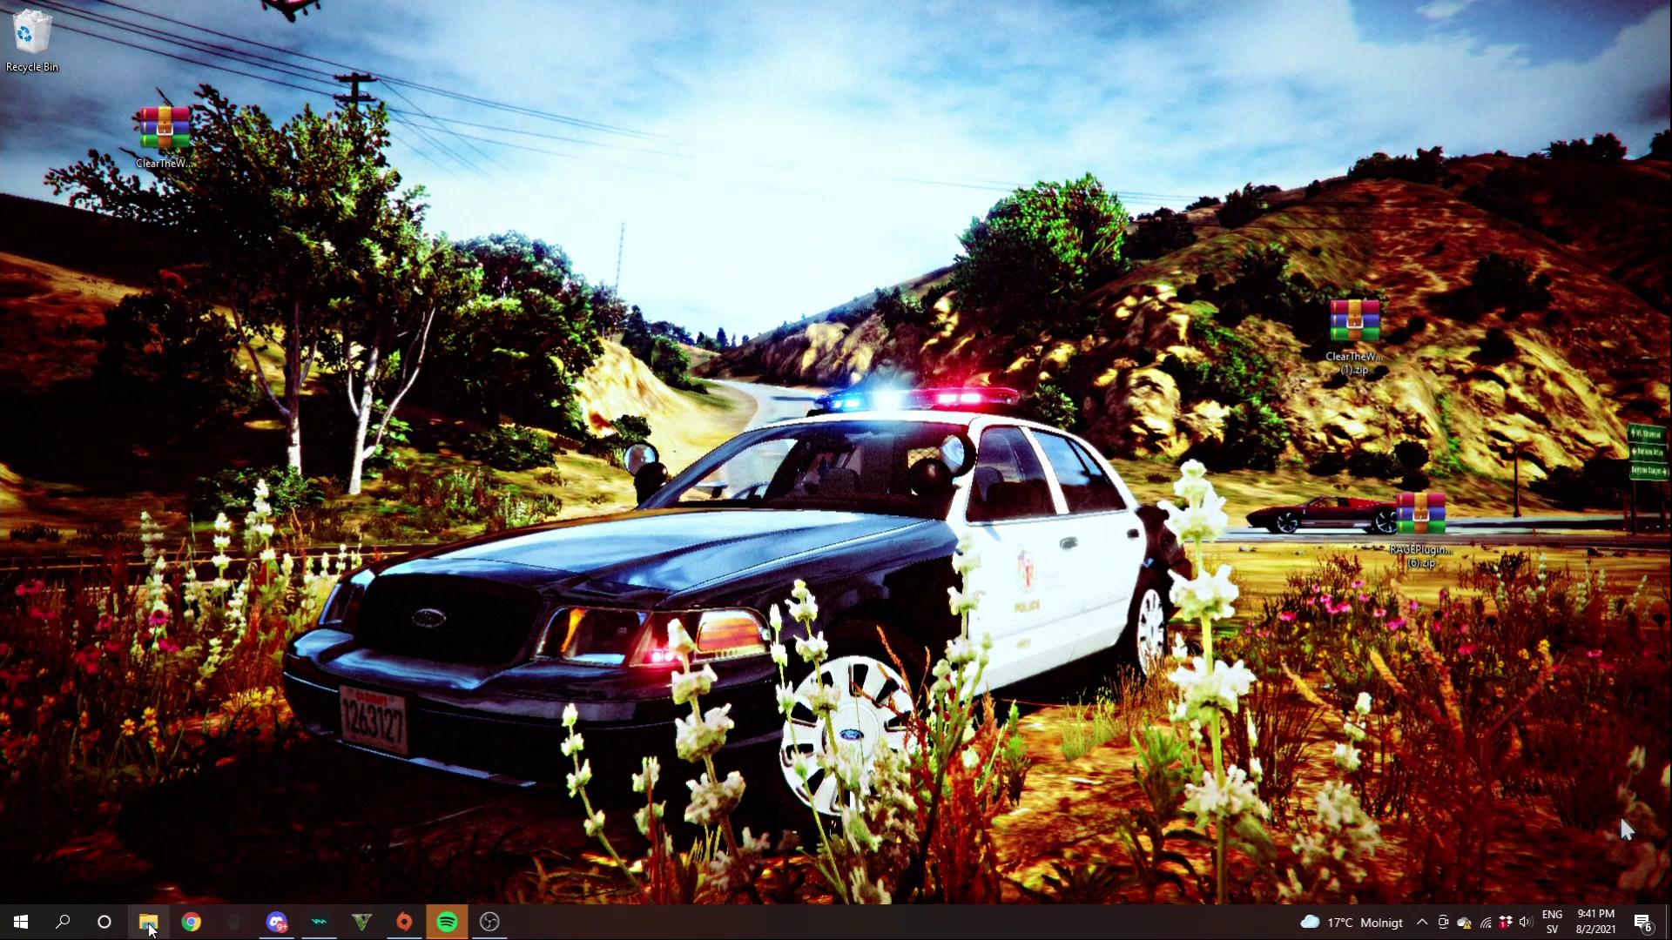
Move the RAGEPluginHook zip from Downloads to the desktop, replacing the older copy
left_click(149, 924)
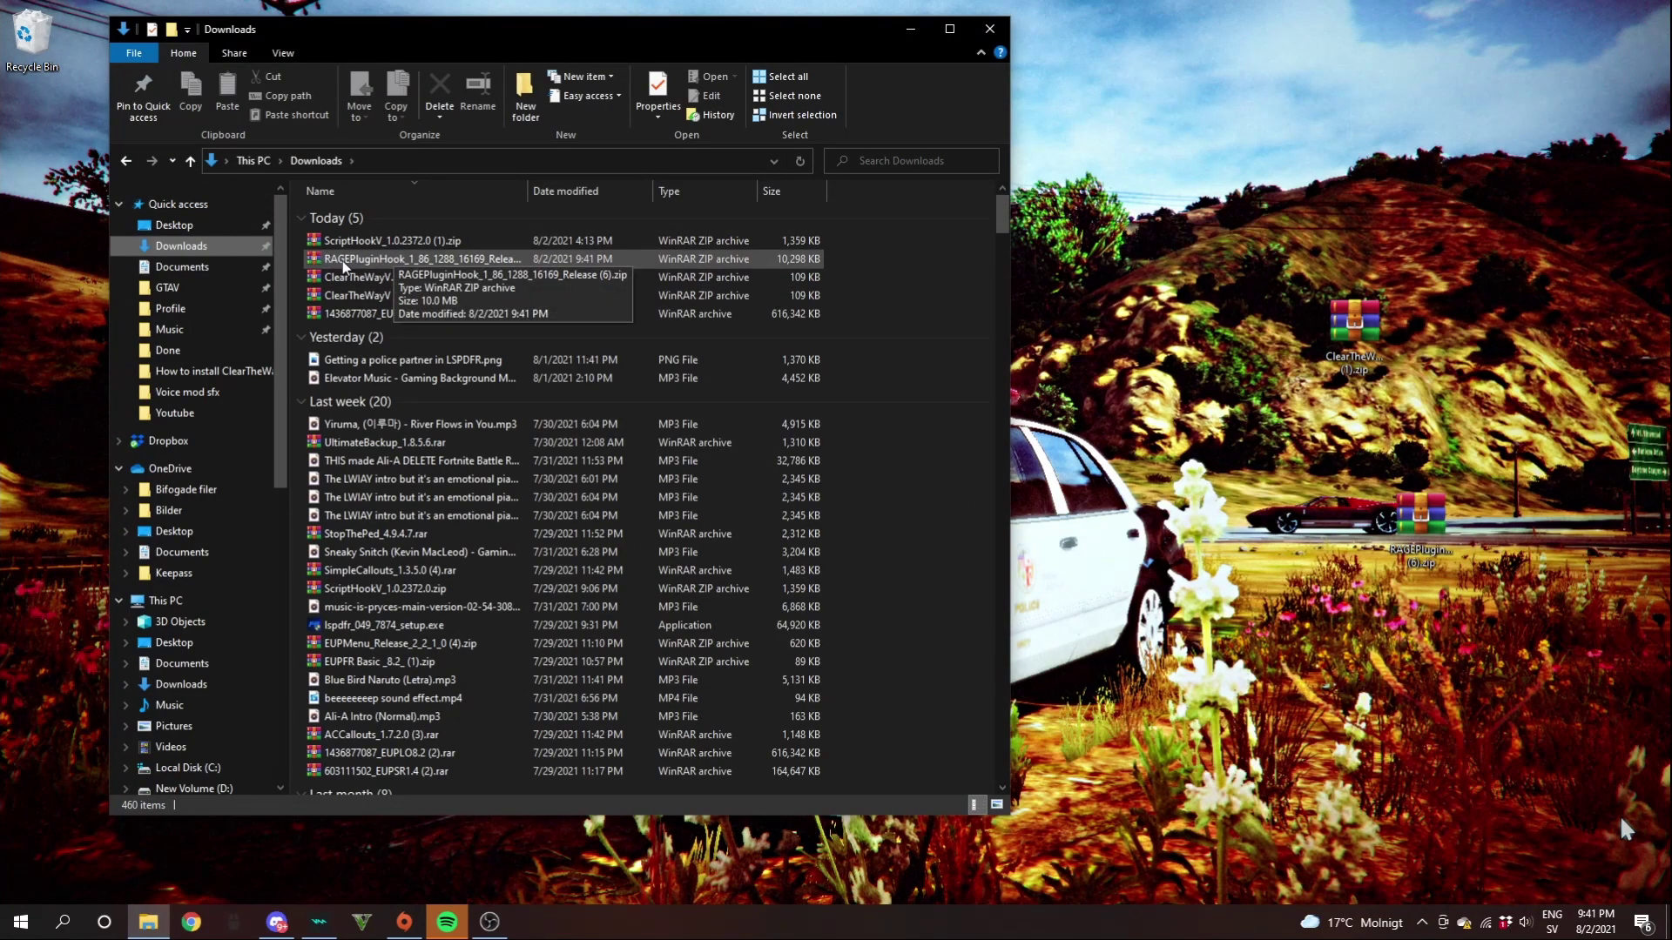
left_click(397, 262)
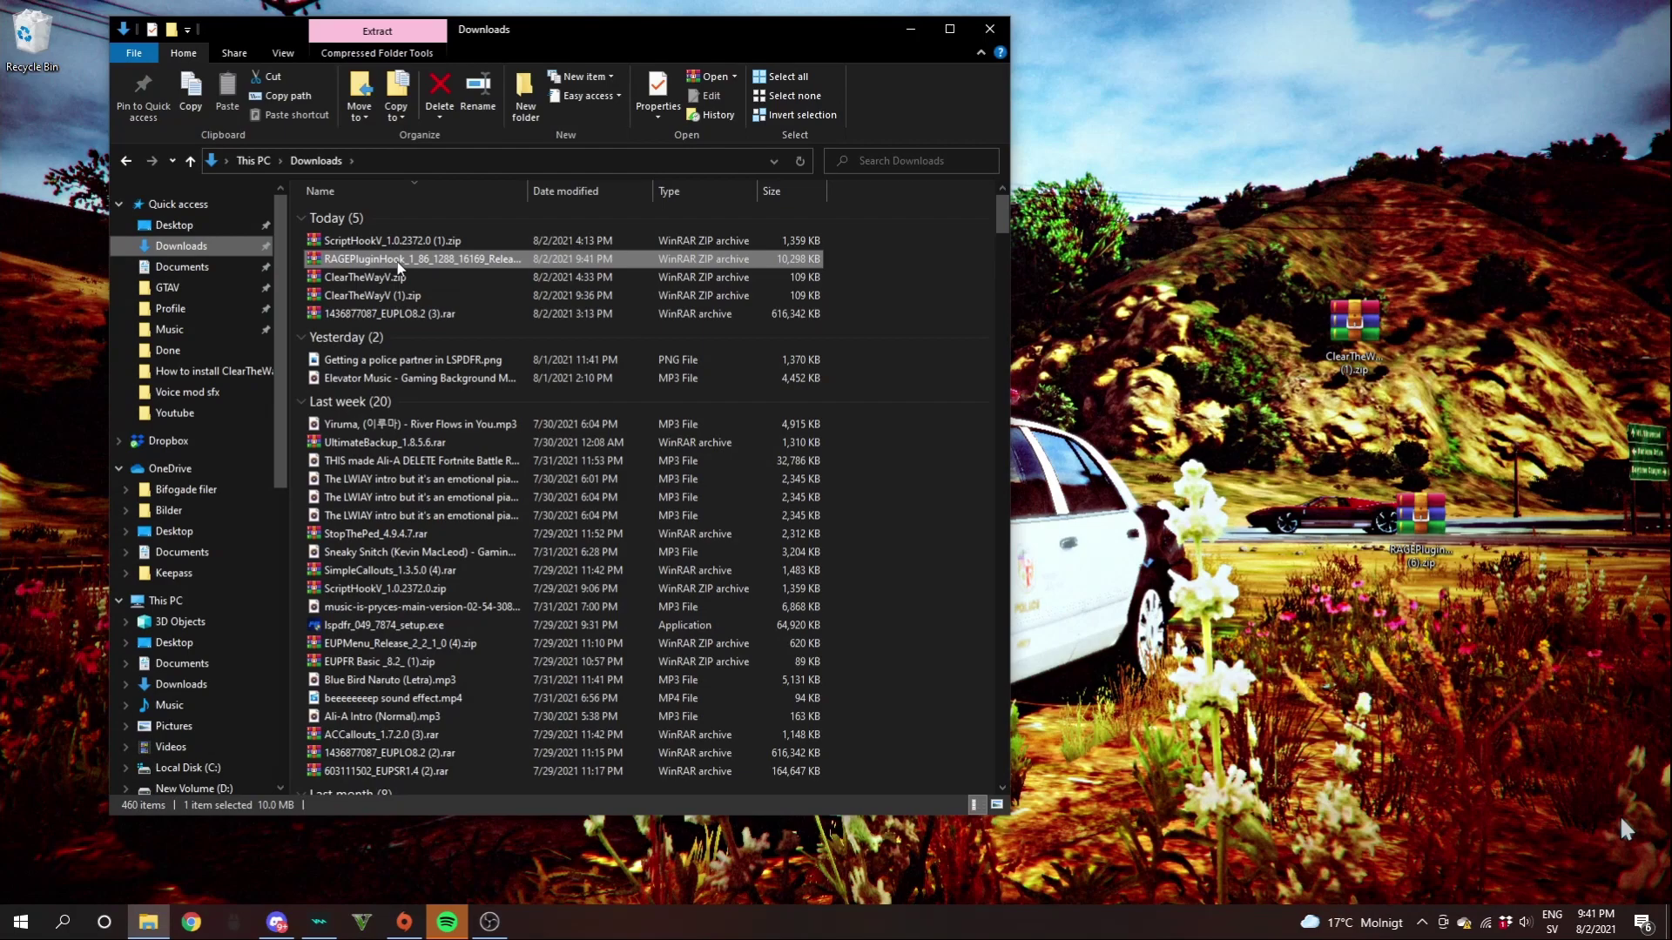
left_click_drag(397, 261, 1121, 312)
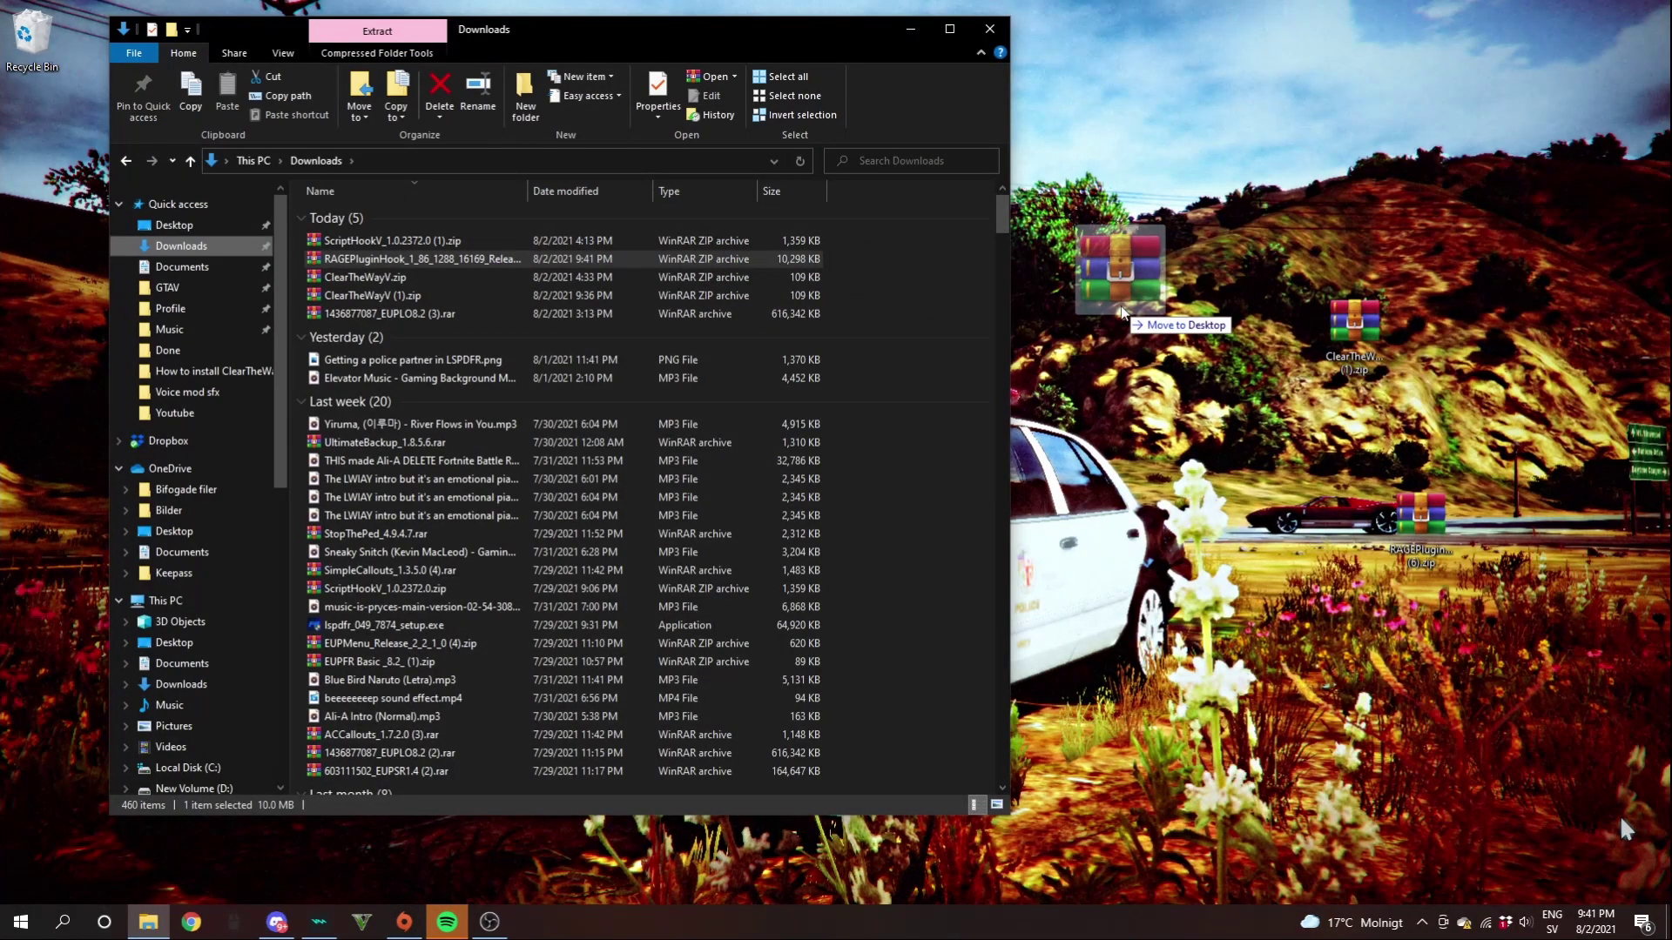
left_click_drag(1121, 305, 1120, 306)
left_click(148, 923)
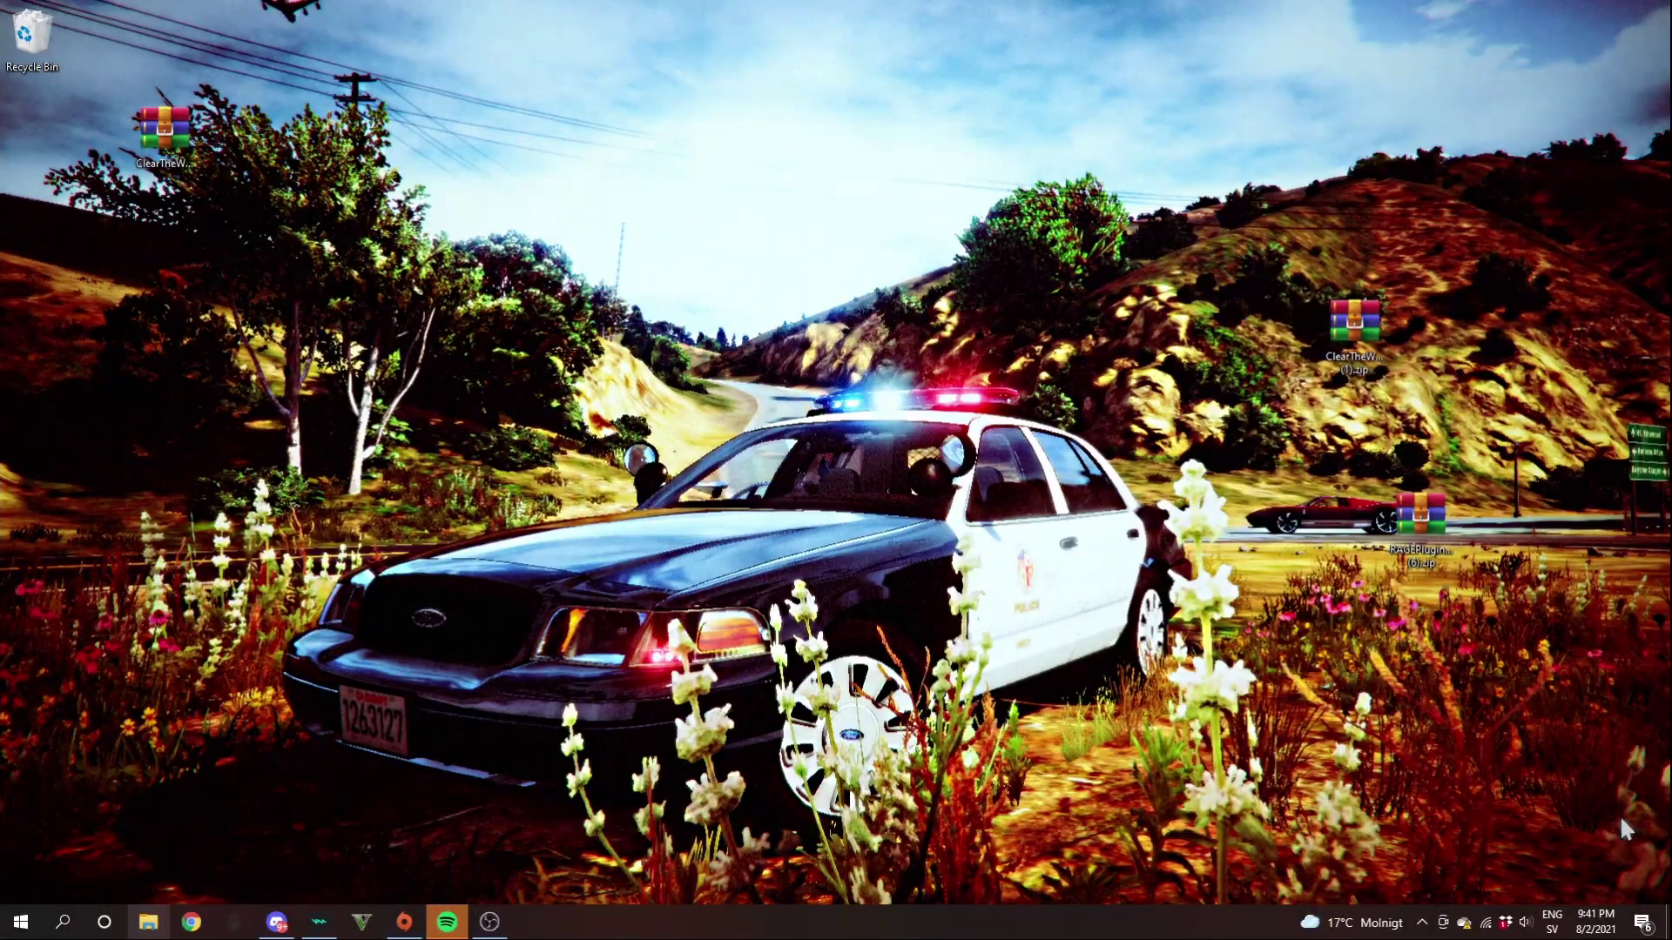
Open the RAGE Plugin Hook zip in WinRAR and overwrite RAGEPluginHook.exe in the GTAV folder
left_click(148, 923)
left_click_drag(467, 815, 470, 905)
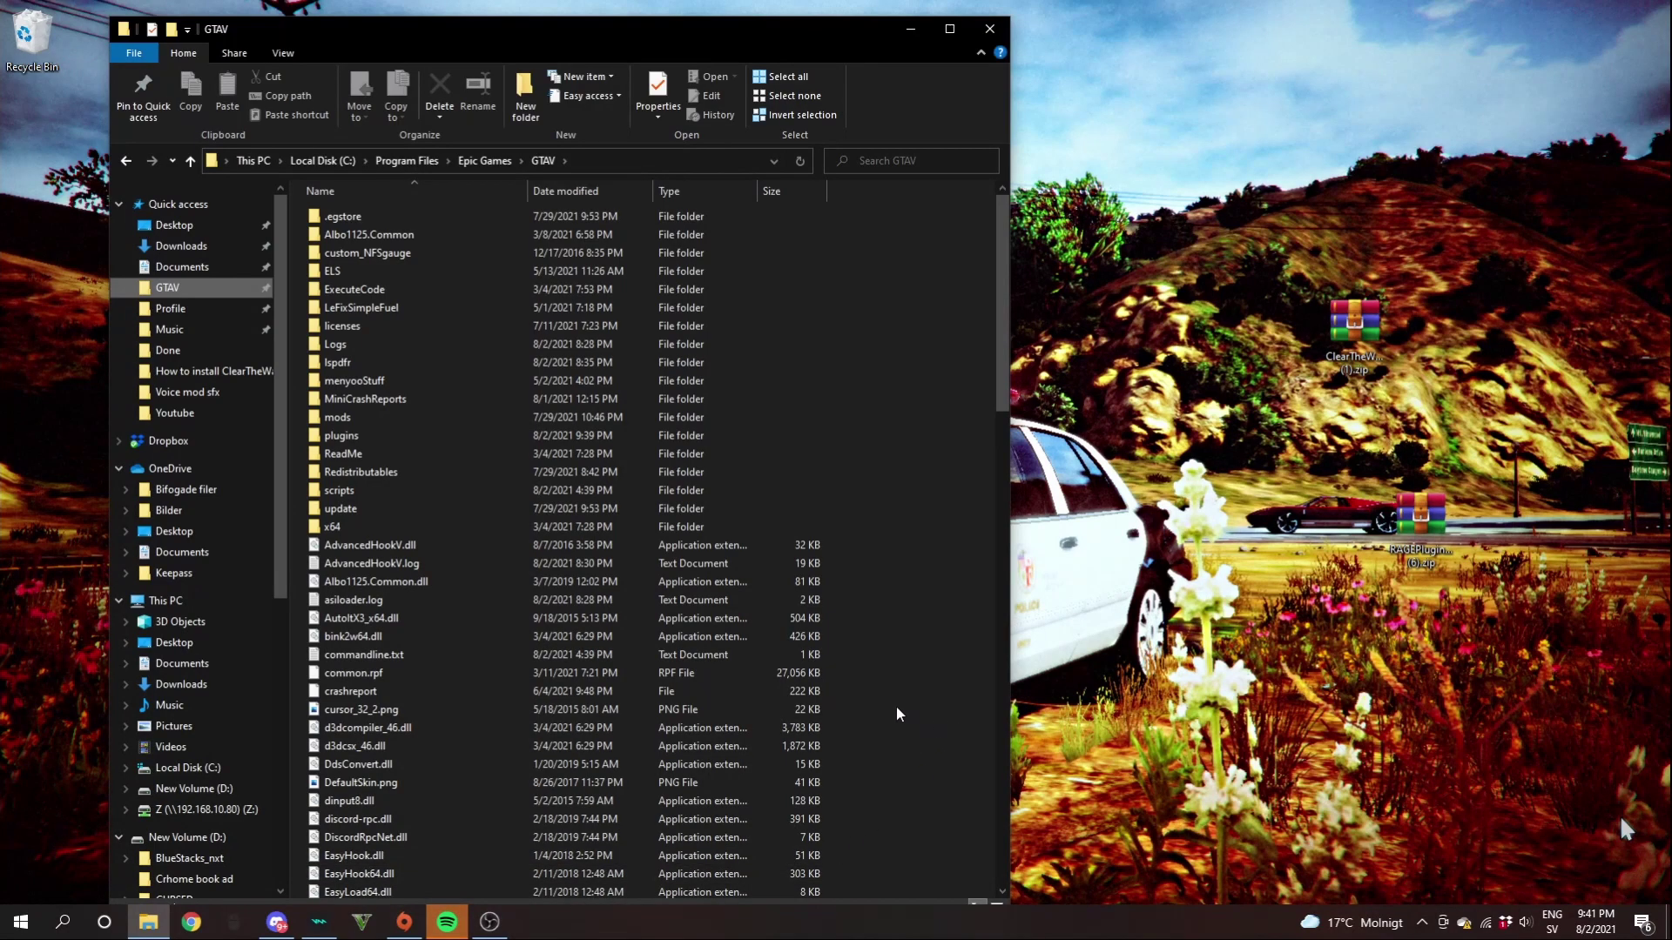
double_click(1419, 515)
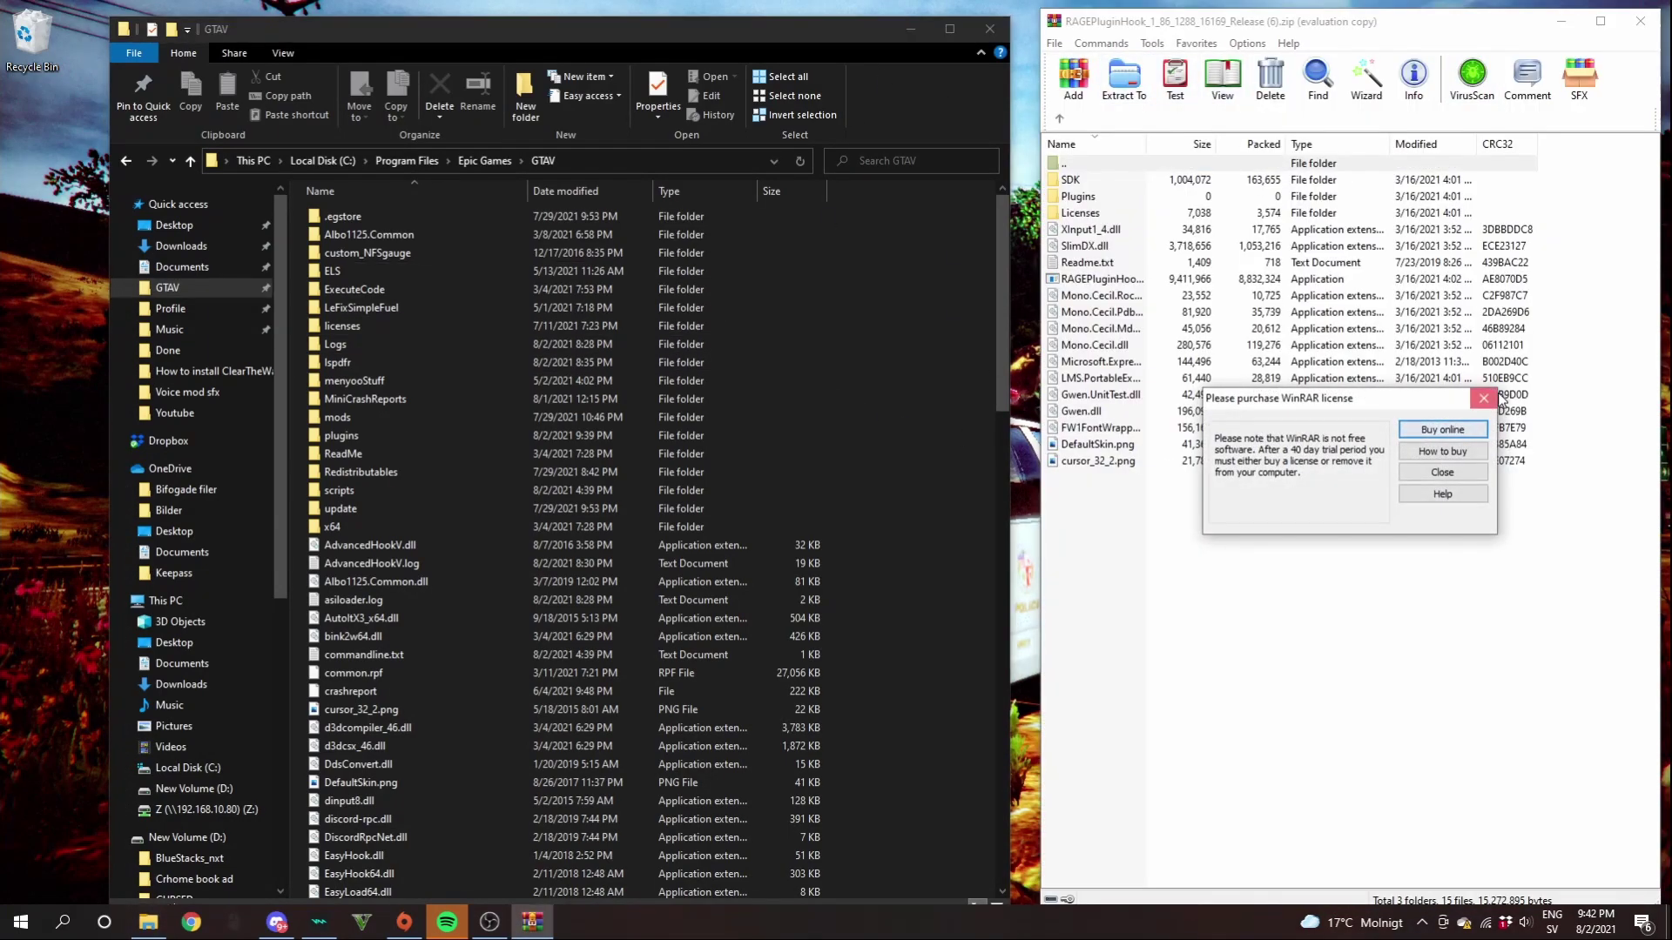
left_click(1485, 399)
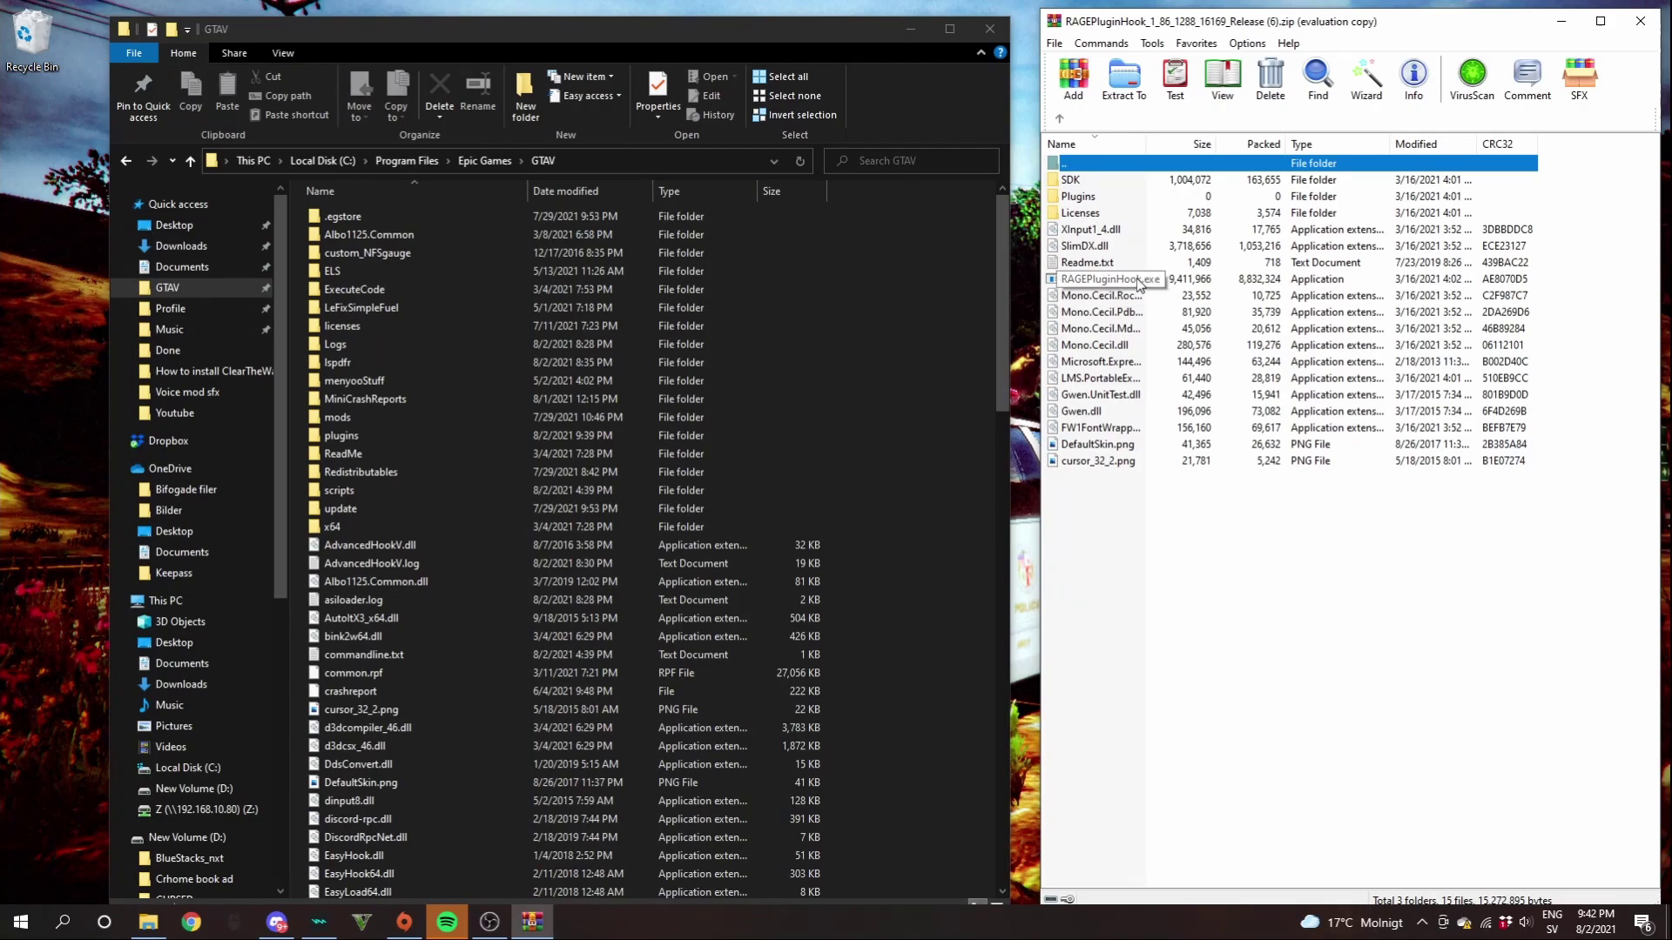
left_click_drag(1139, 285, 1042, 301)
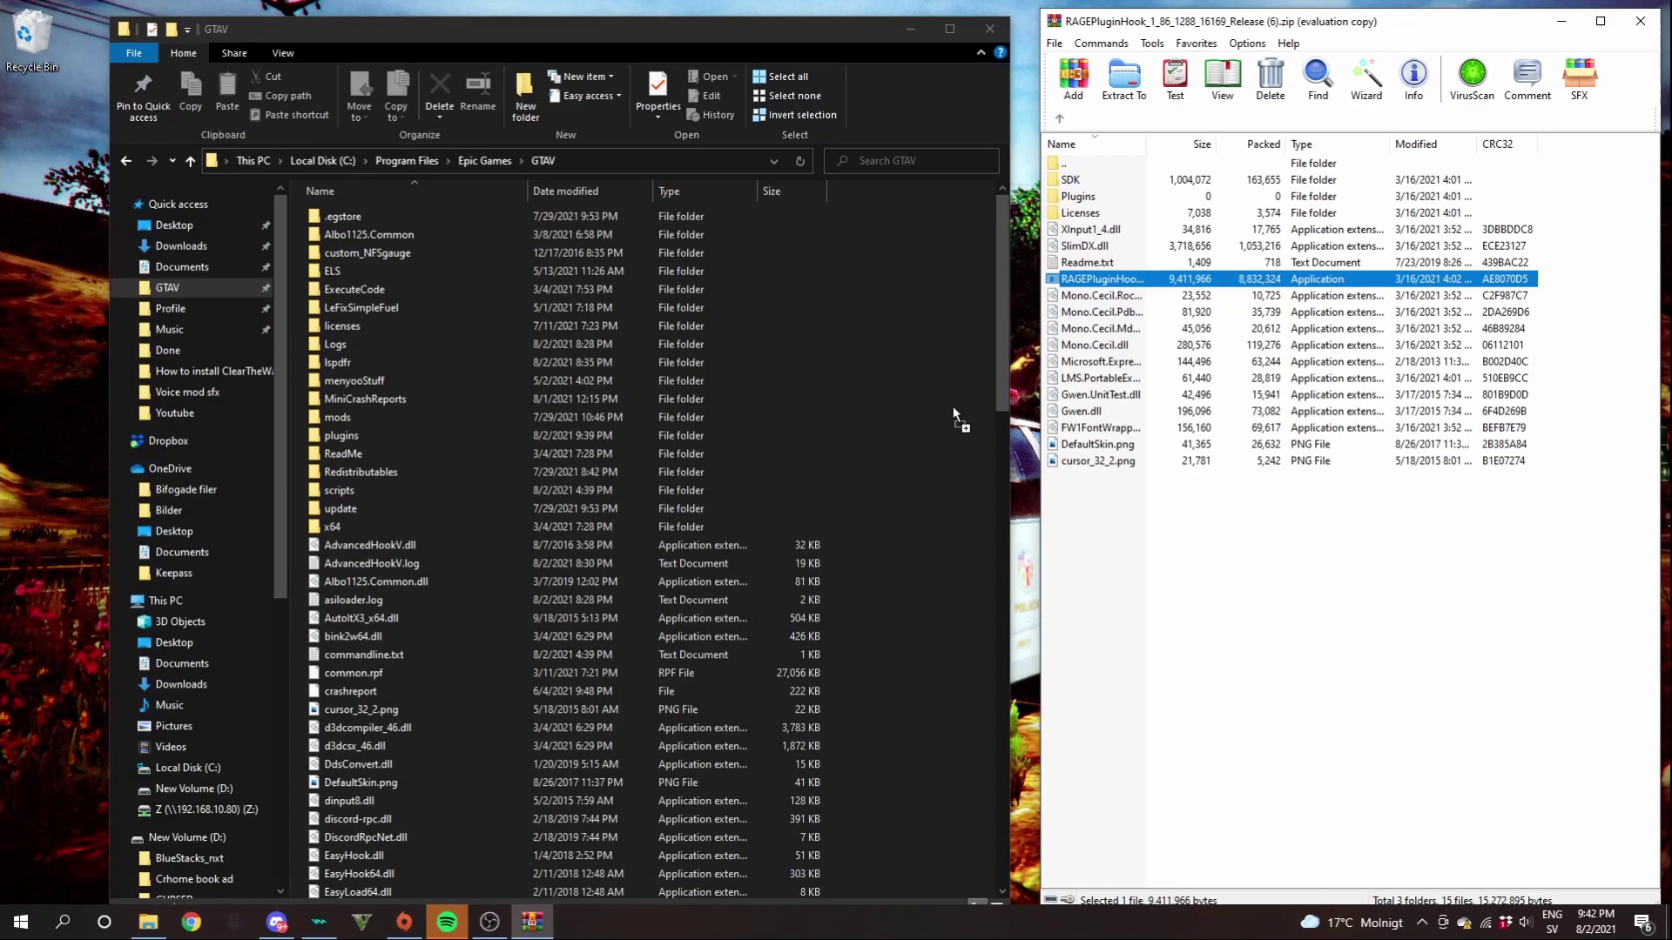
left_click_drag(954, 425, 954, 425)
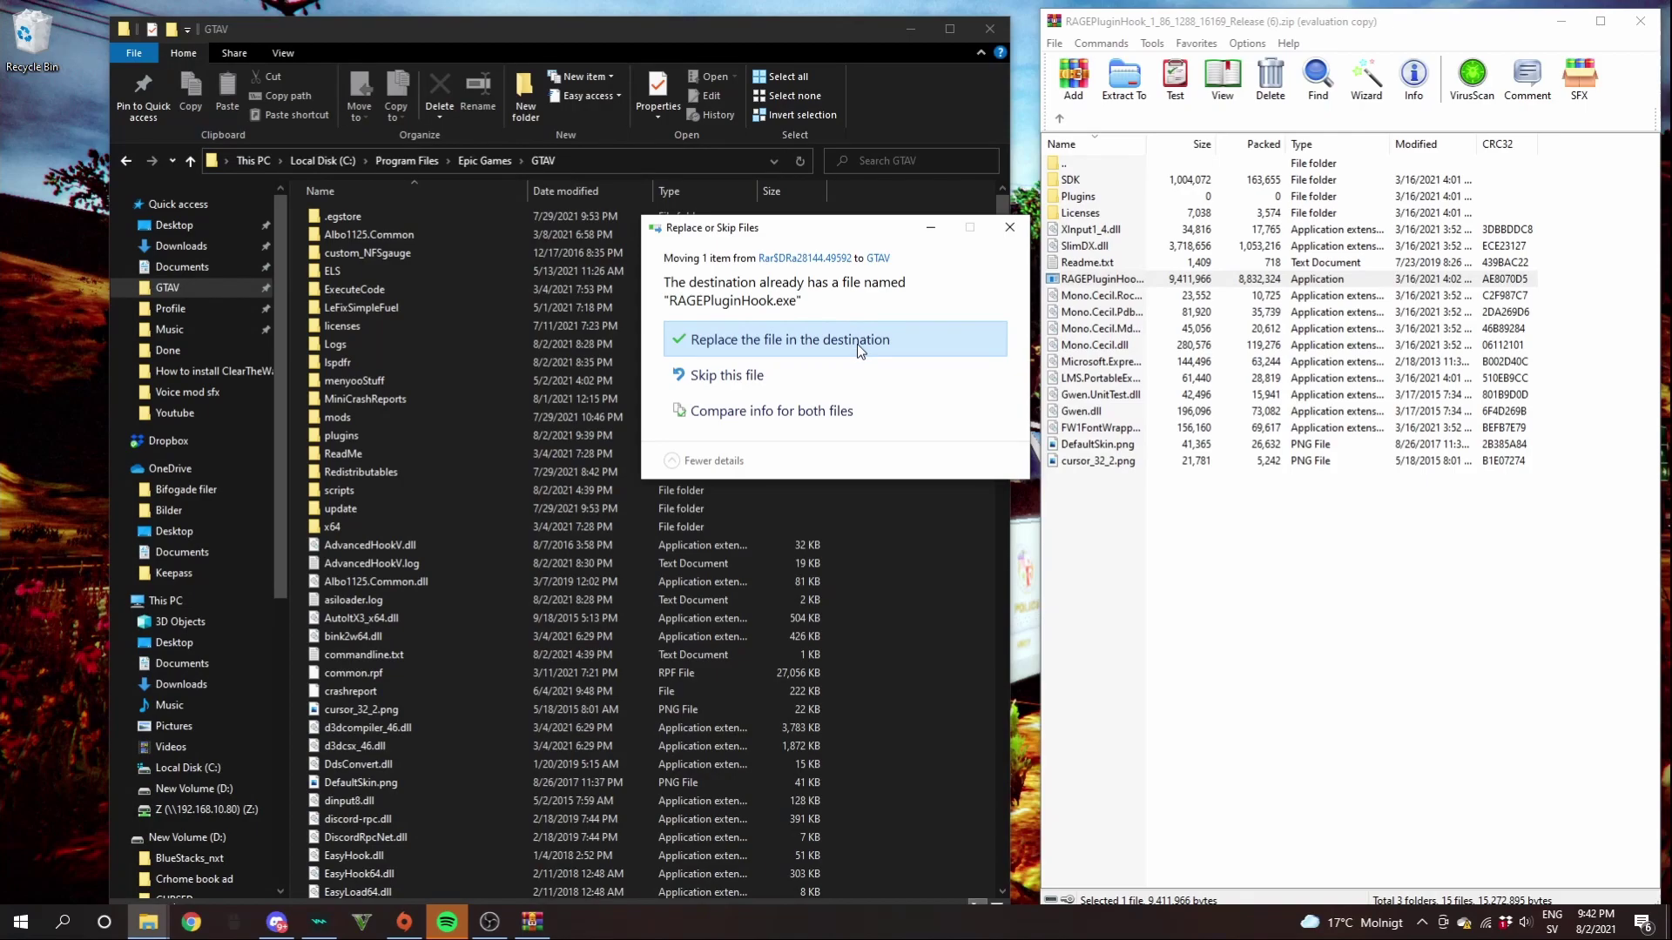
left_click(857, 343)
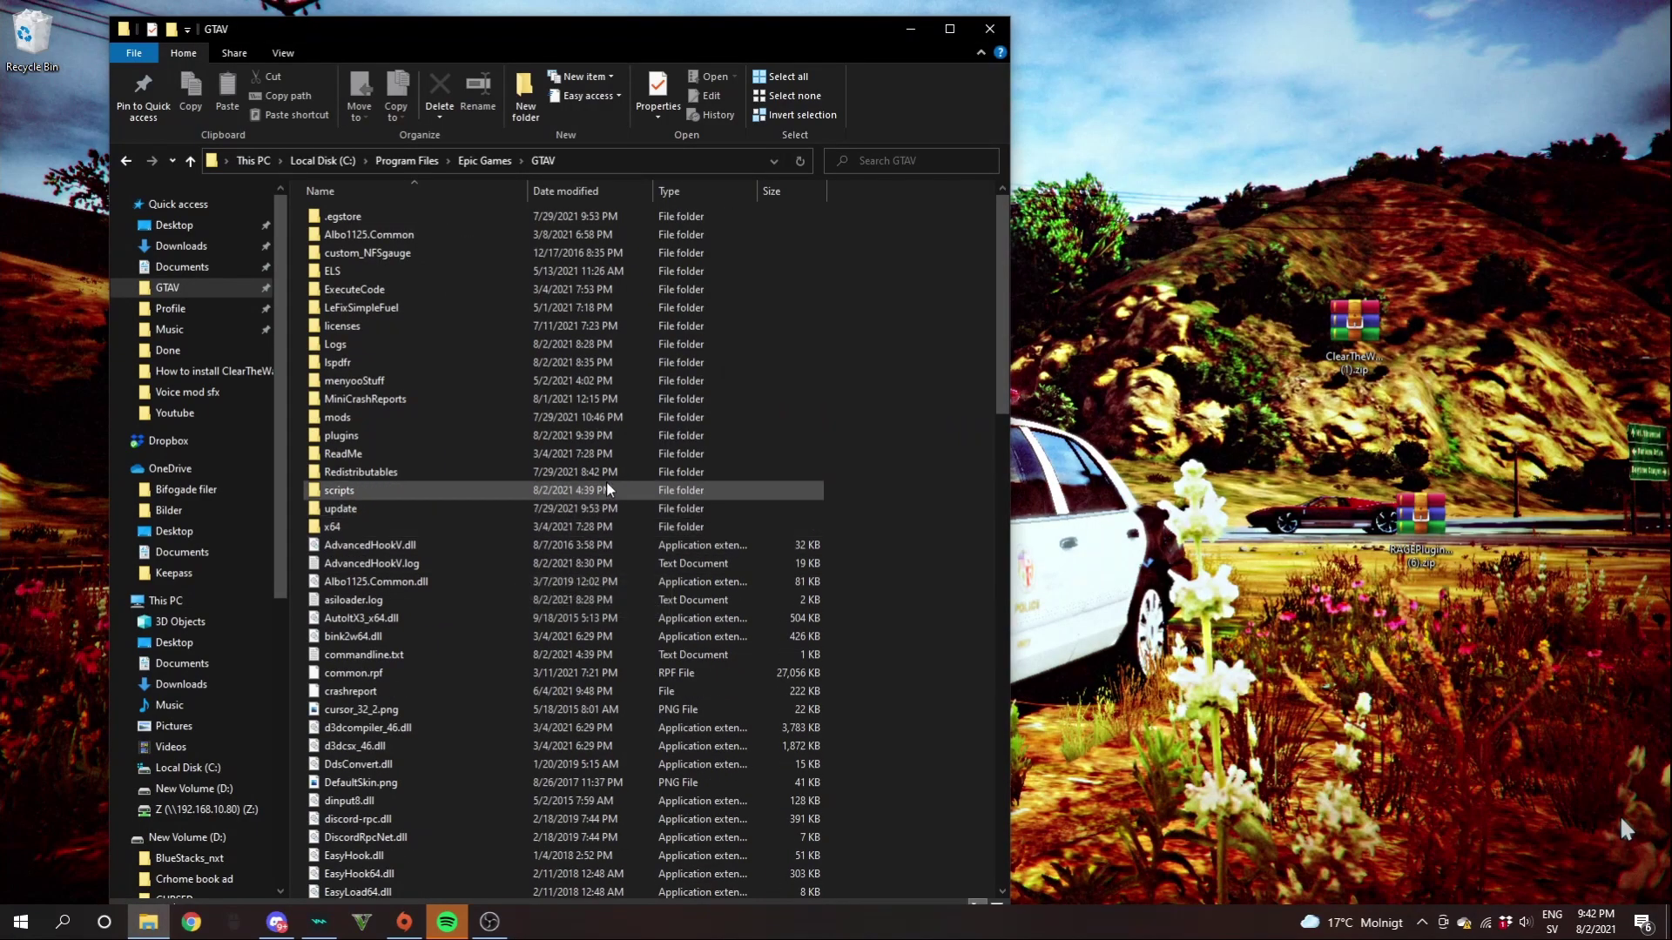
Send a RAGEPluginHook.exe shortcut to the desktop and move the ClearTheWayV zip to the desktop's top
scroll(595, 477, "down", 20)
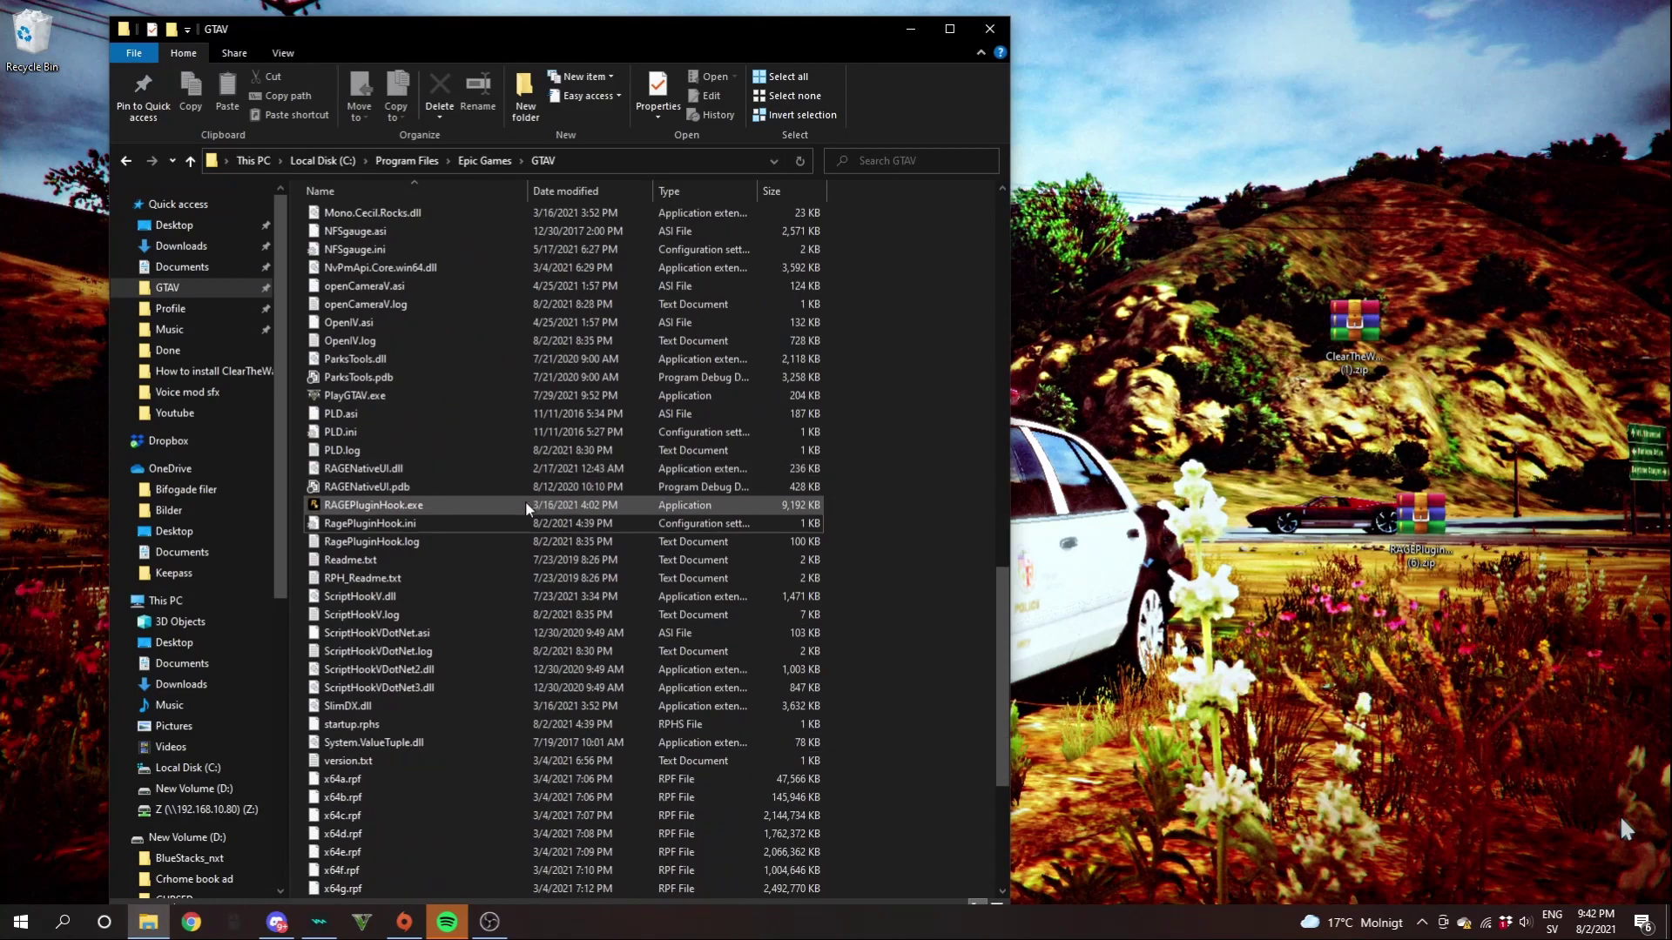
right_click(424, 505)
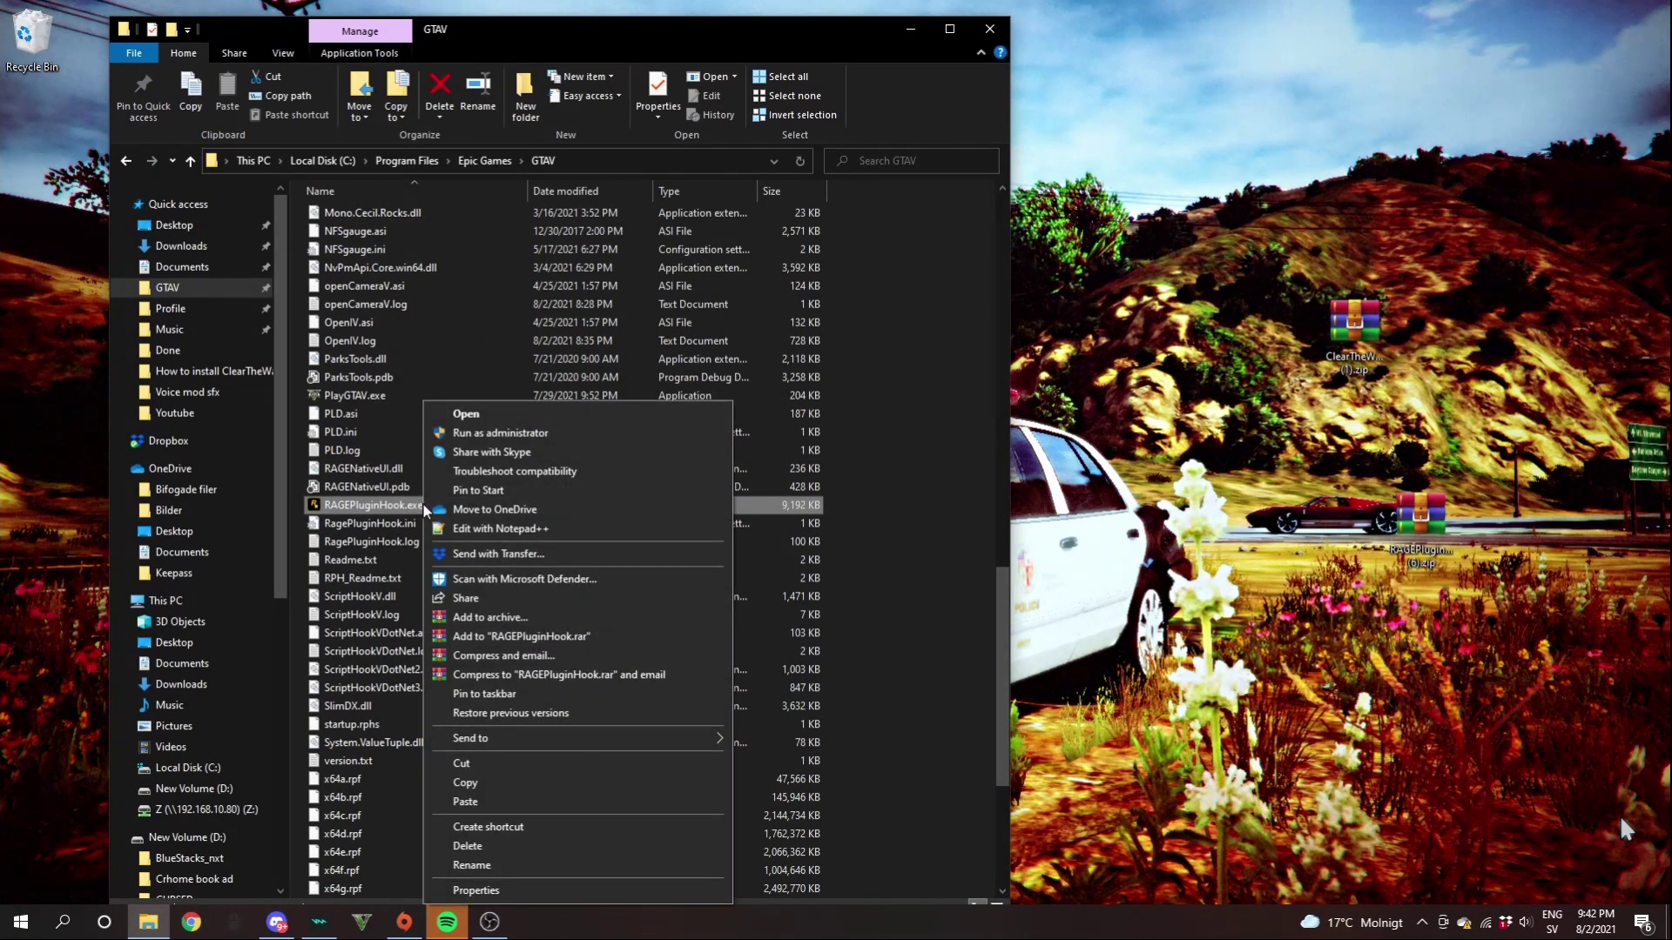
mouse_move(486, 739)
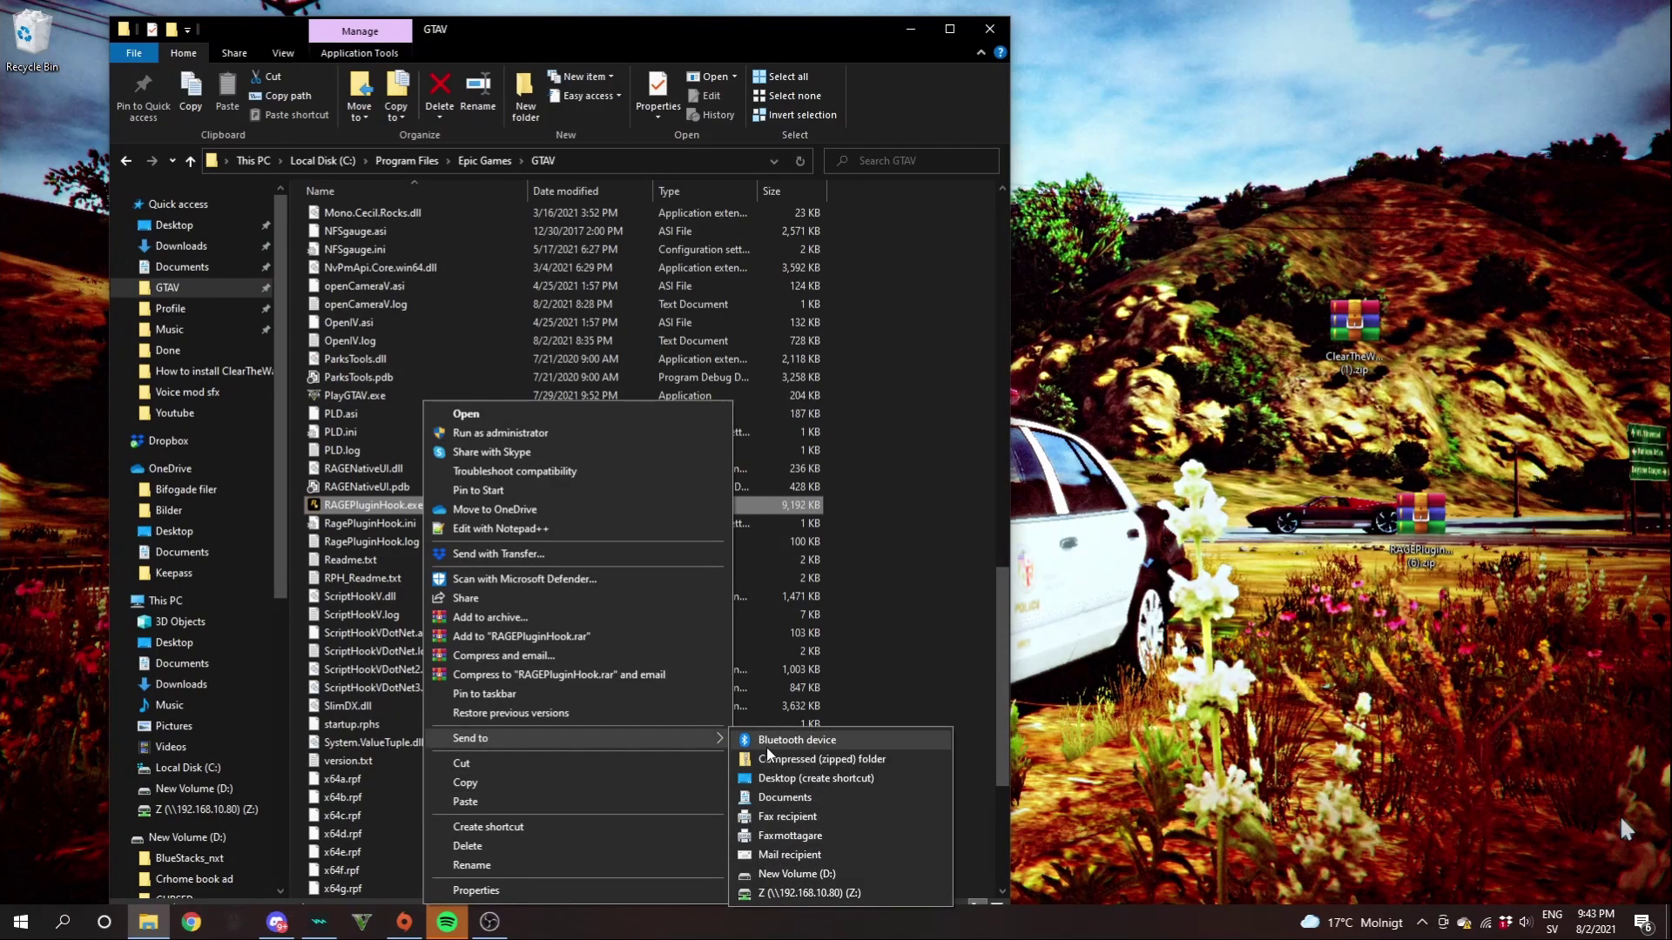
left_click(777, 777)
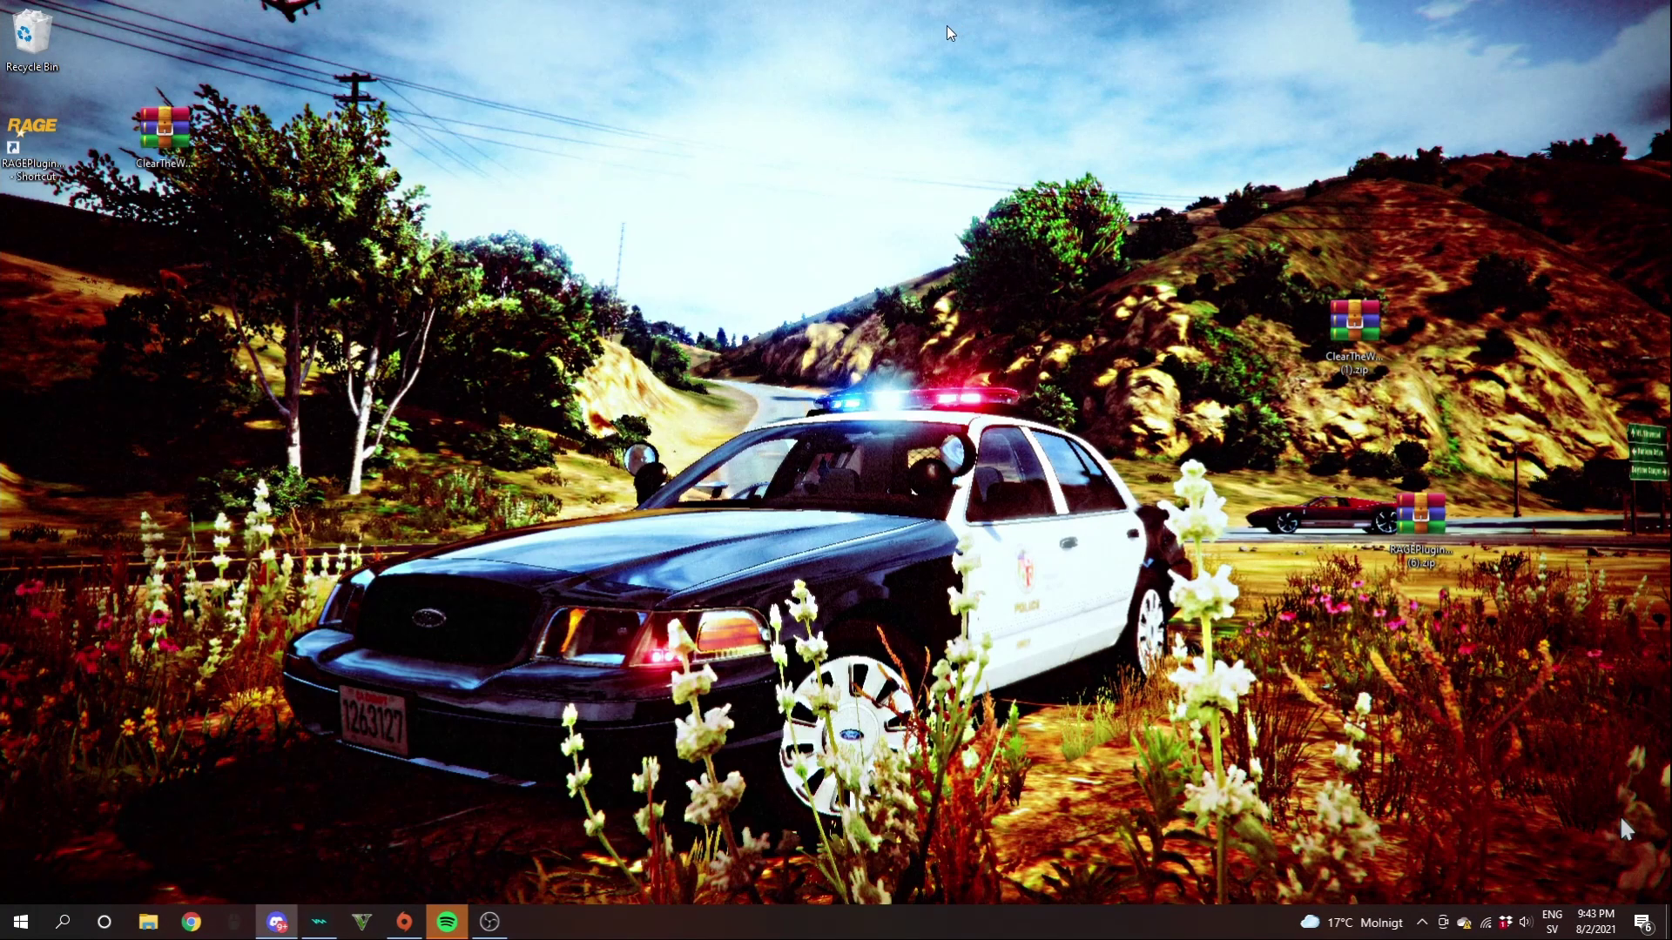
left_click_drag(168, 123, 571, 57)
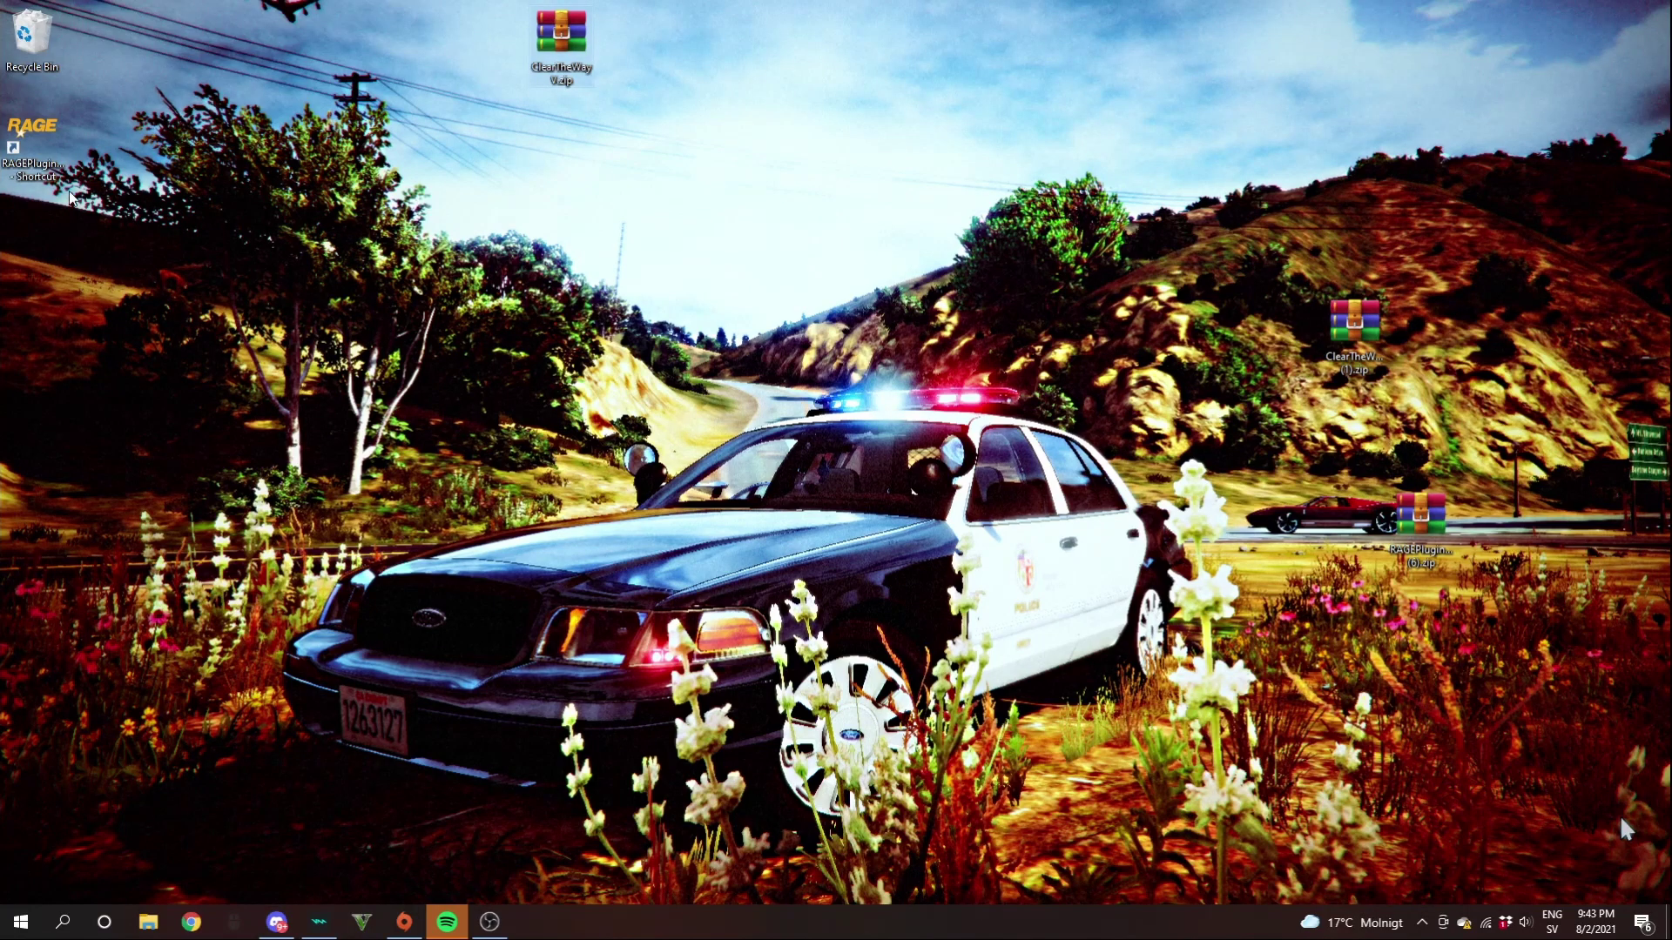
Launch RAGE Plugin Hook from its desktop shortcut and accept the disclaimer
double_click(50, 137)
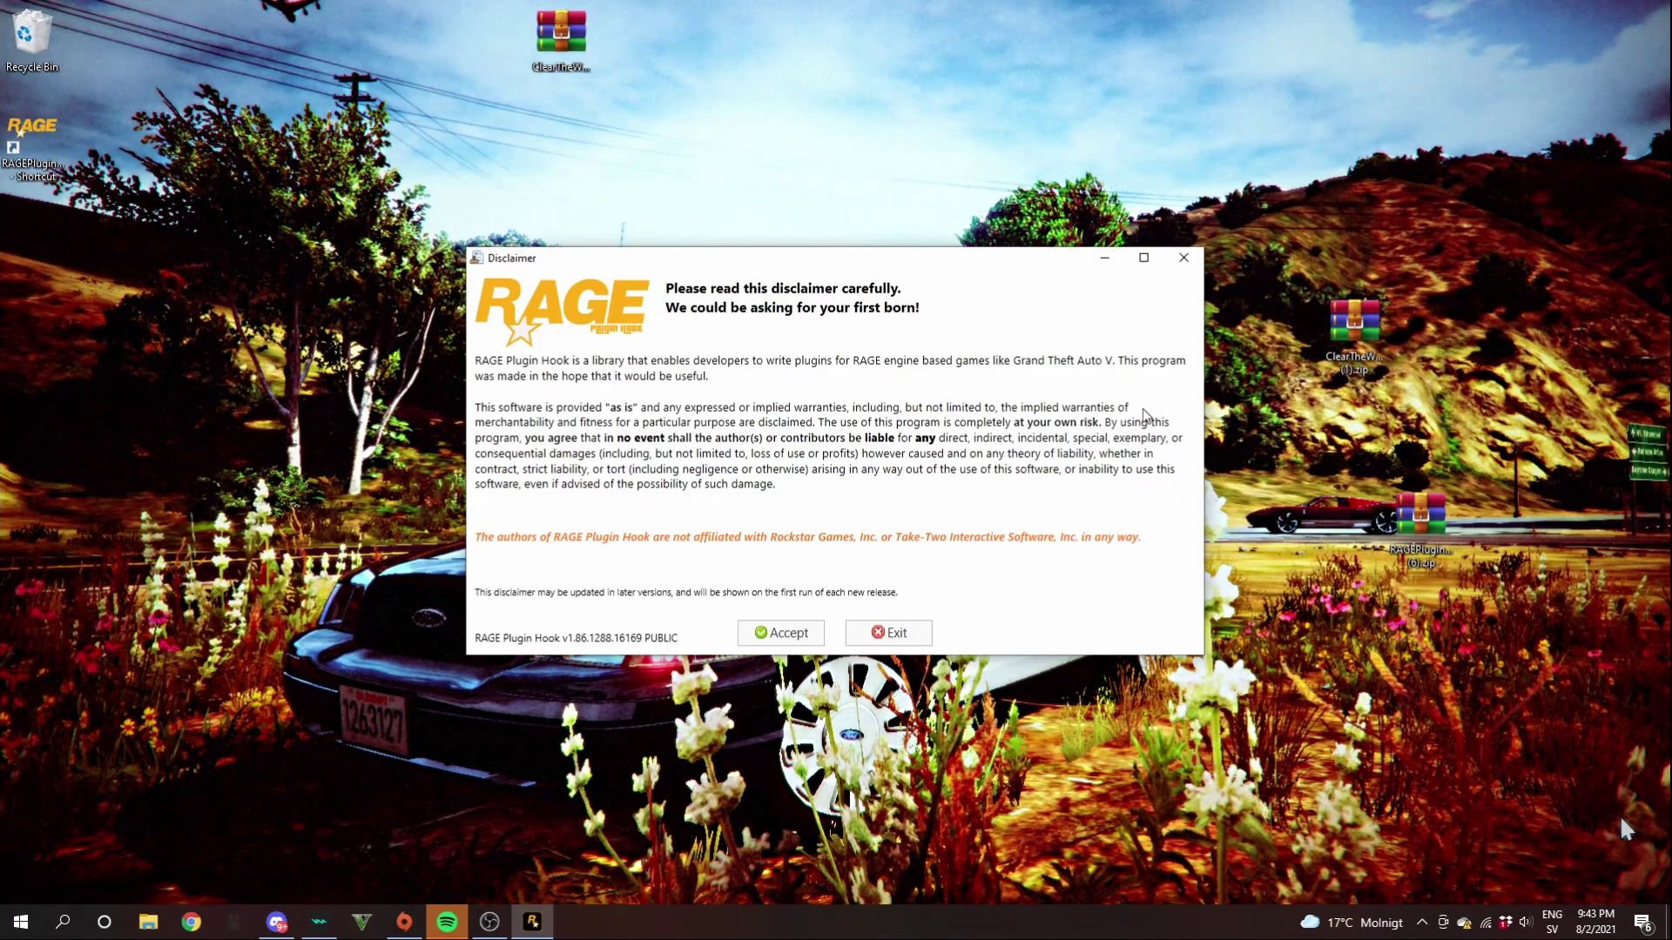
left_click(782, 630)
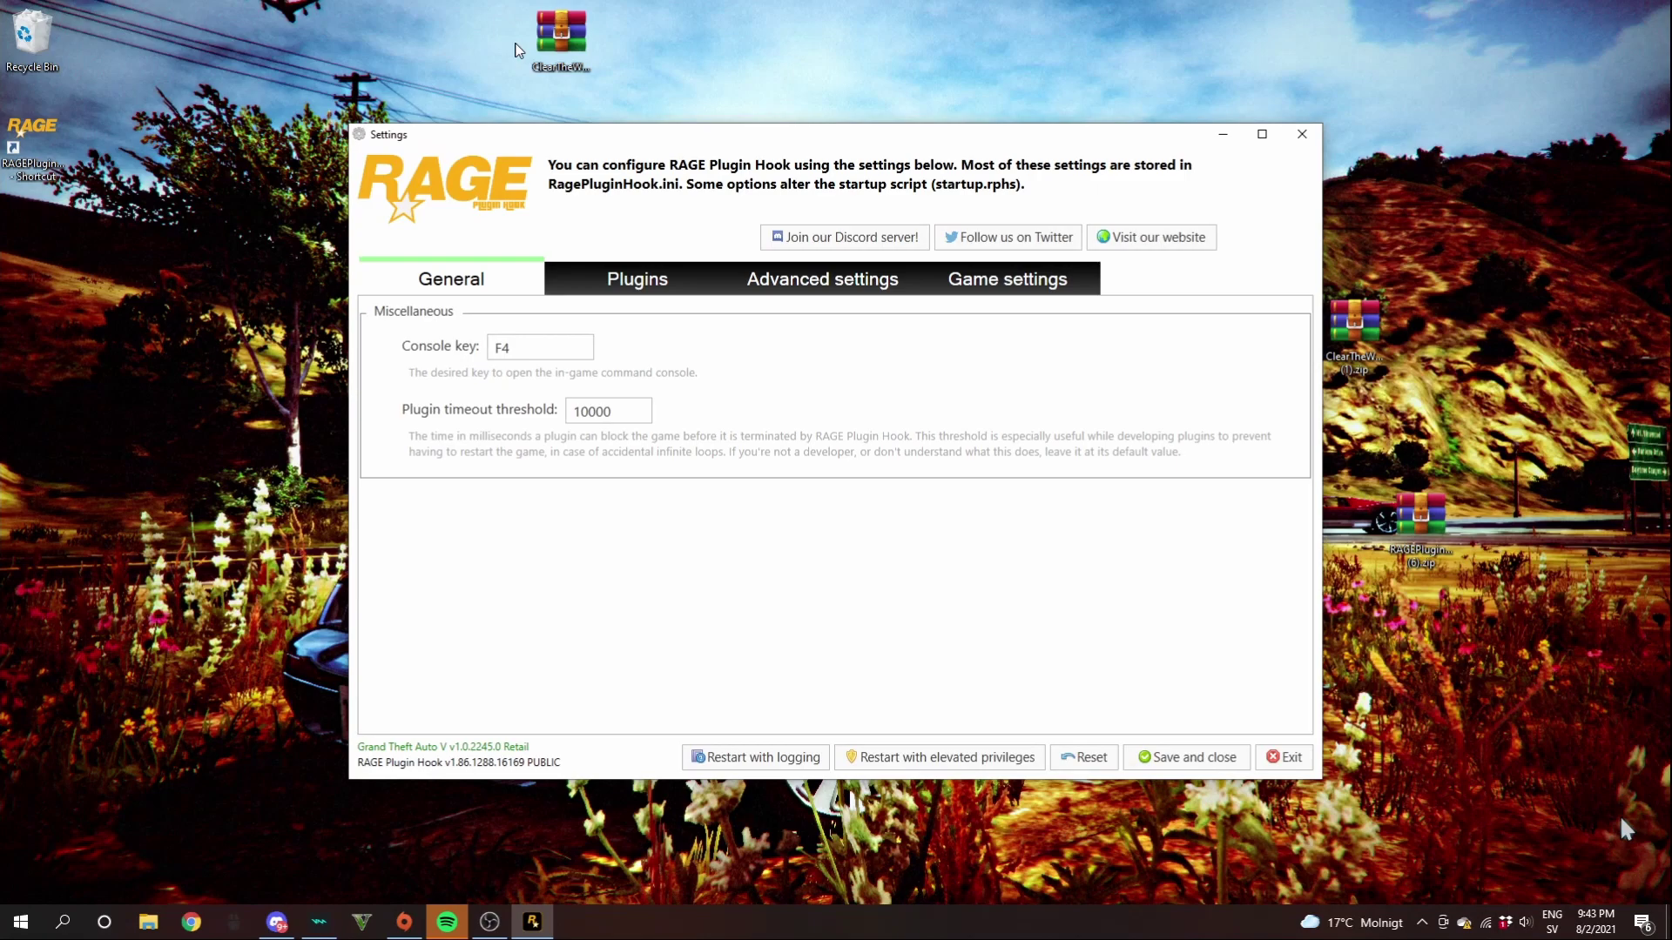
On the Plugins tab, tick ClearTheWayV under Load these plugins on startup
left_click(636, 279)
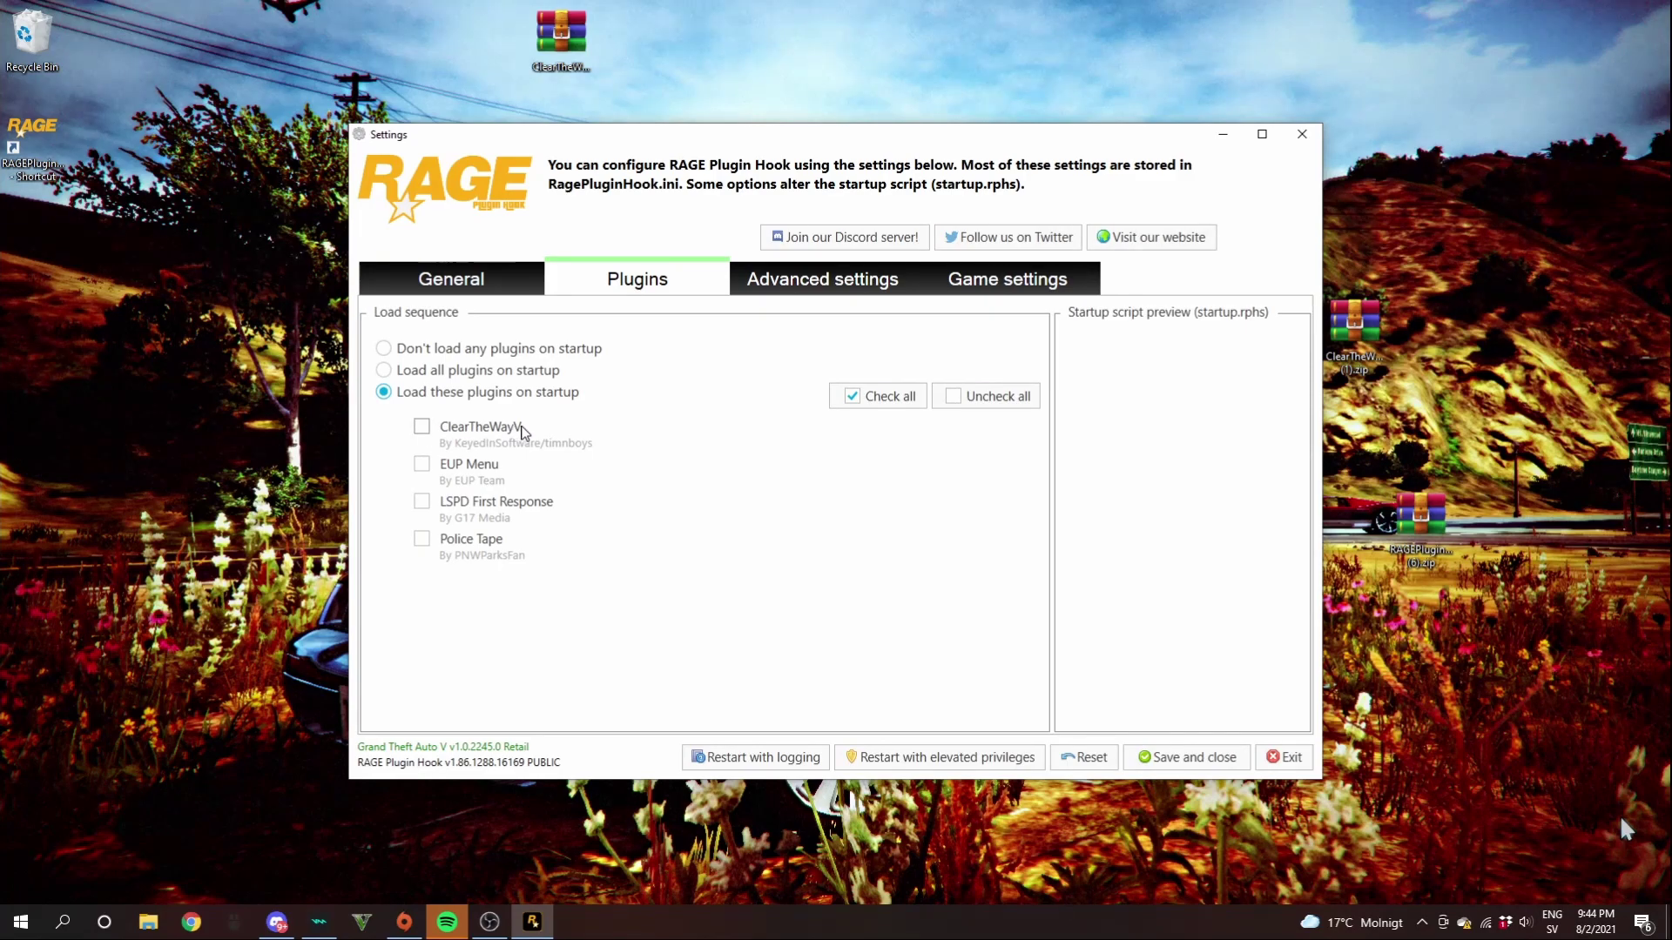
left_click(445, 435)
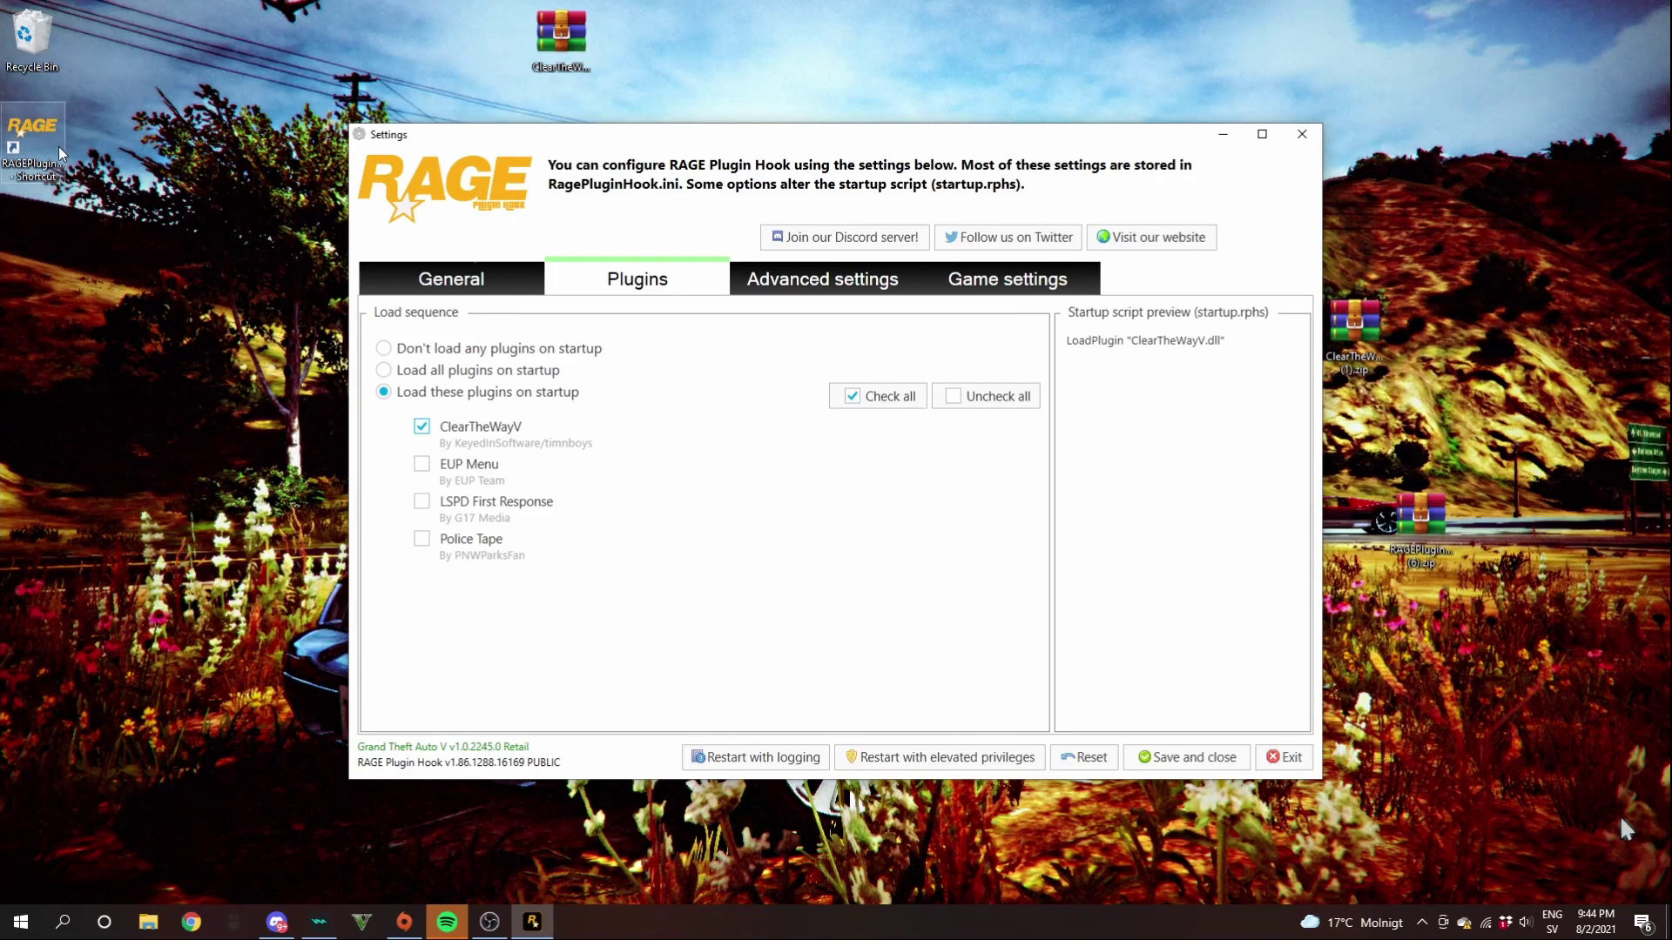
Save the RAGE Plugin Hook settings with ClearTheWayV enabled and close the Settings window
left_click(1166, 756)
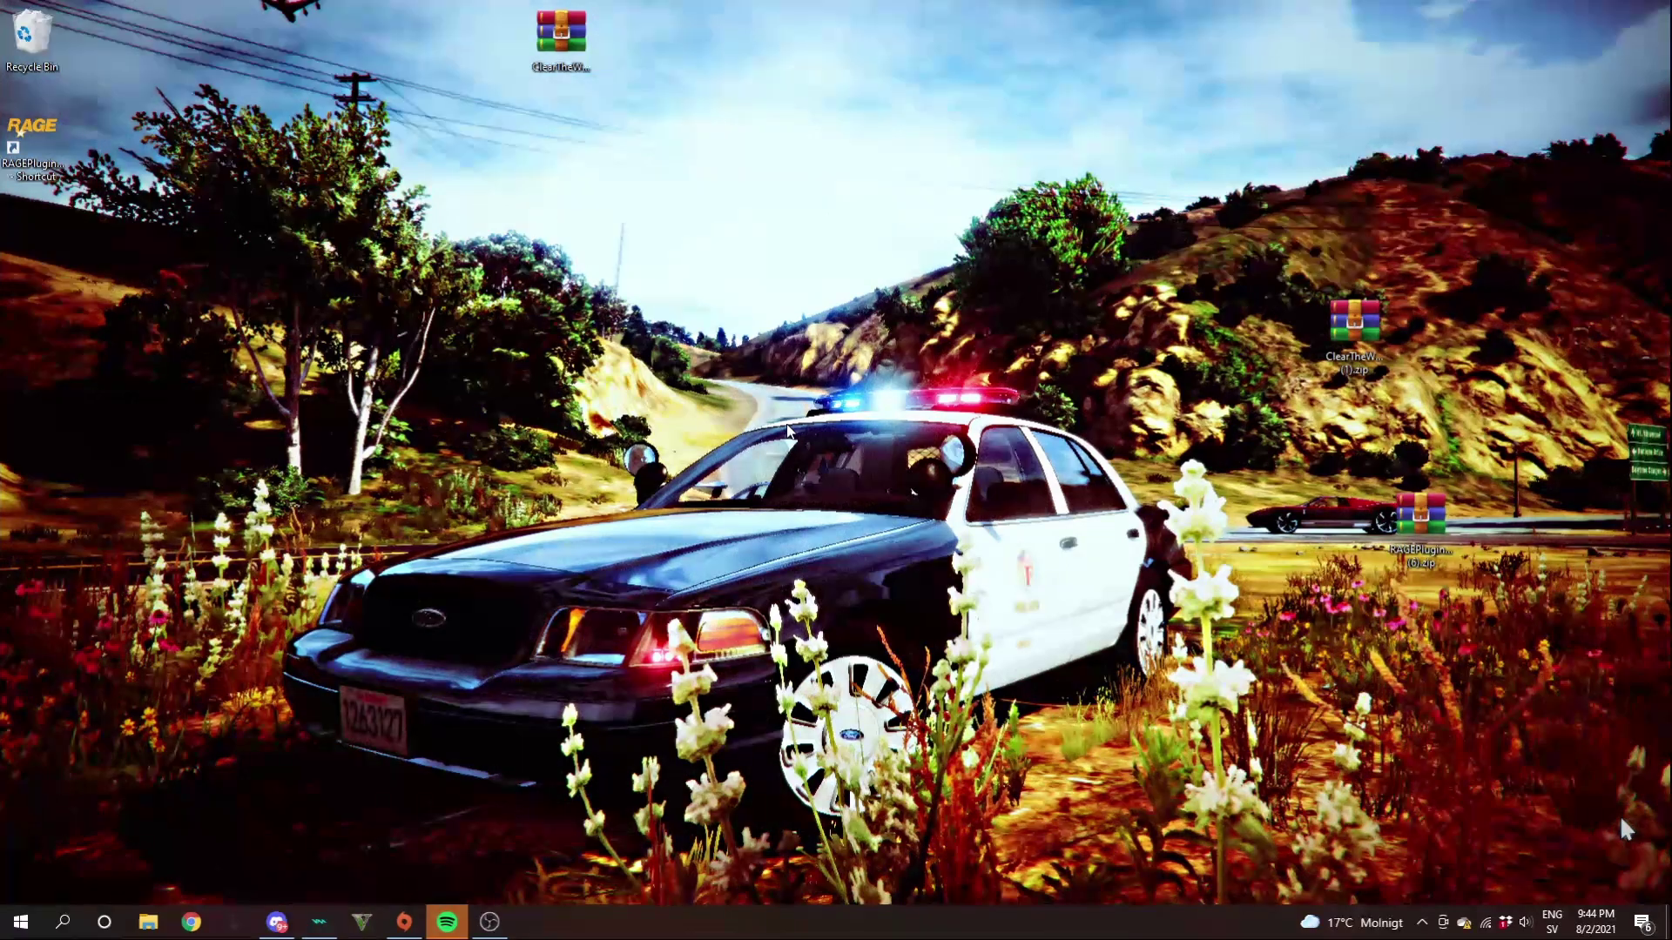